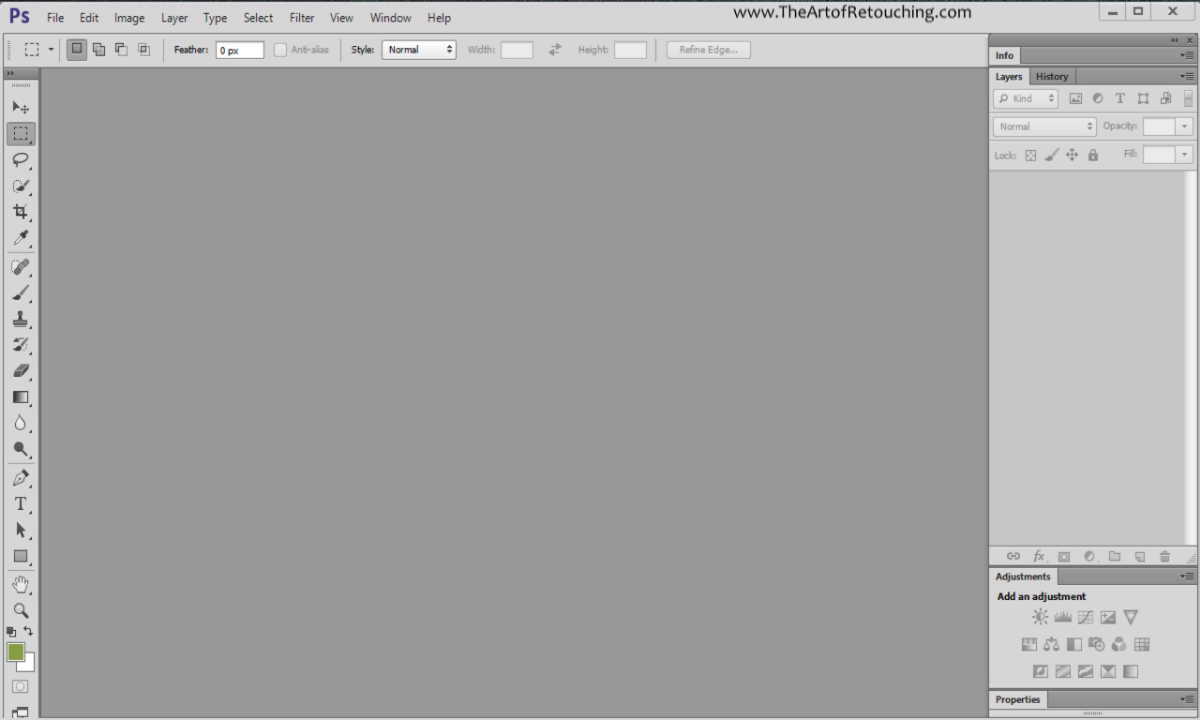
Open the Edit menu after briefly opening and closing the window control menu
click(90, 17)
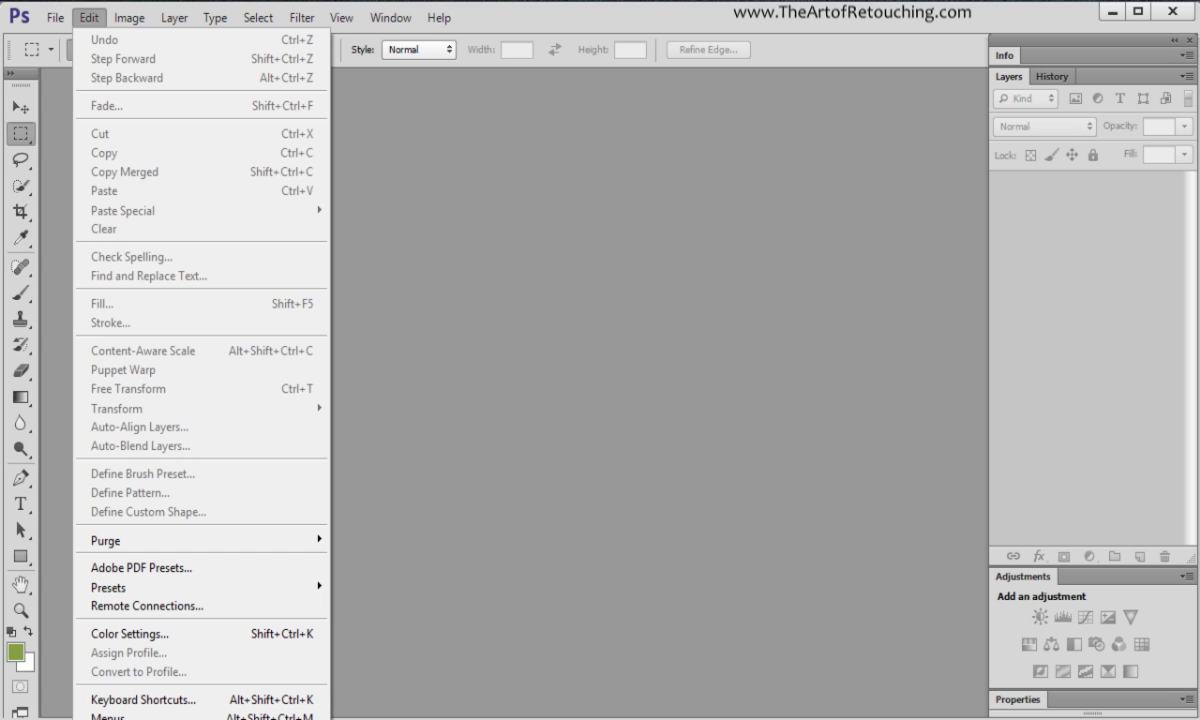
click(475, 353)
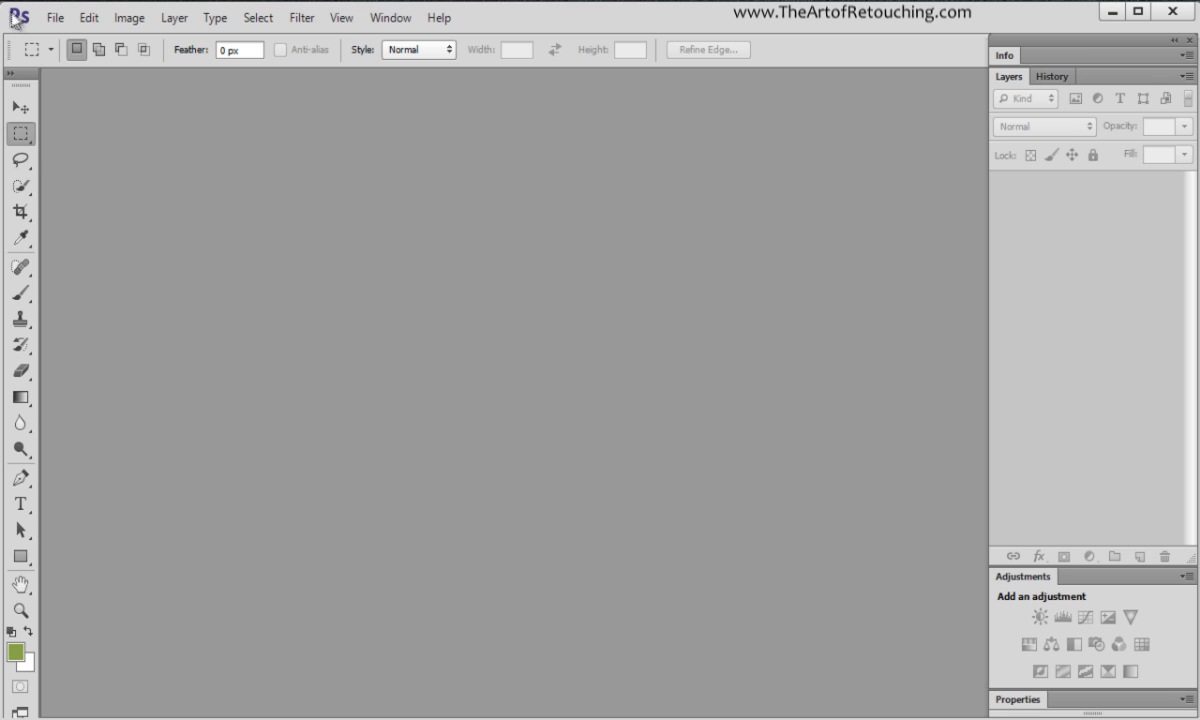
click(19, 18)
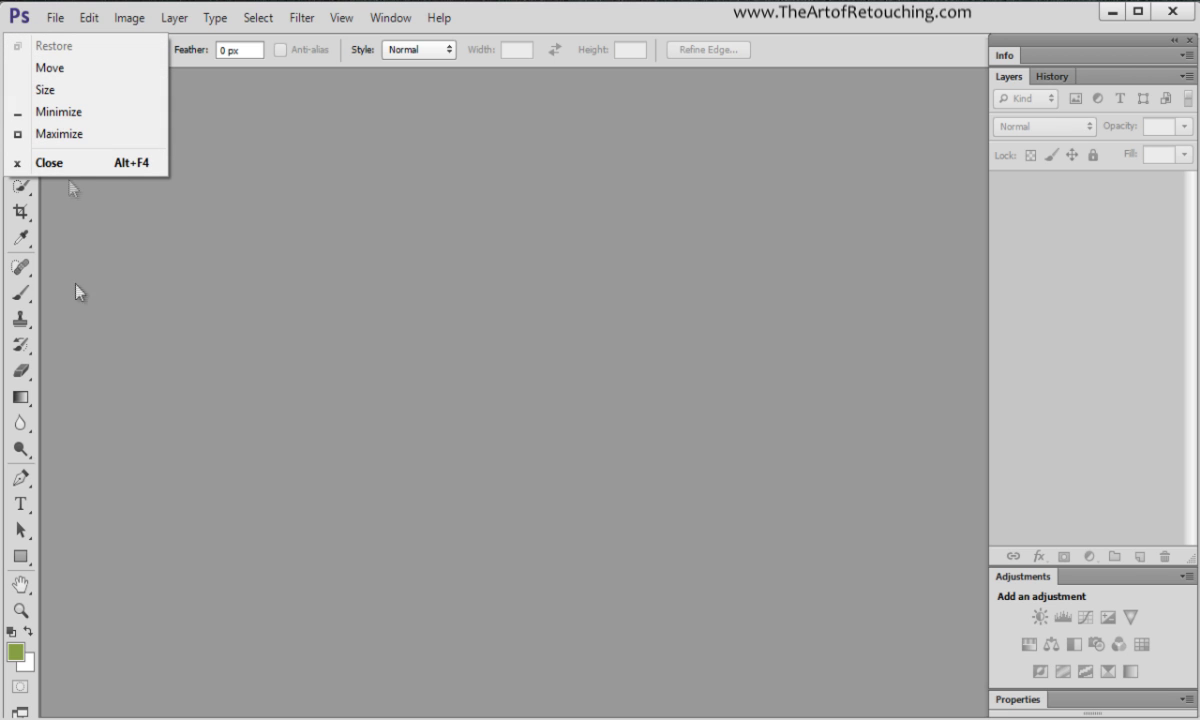
click(190, 245)
click(92, 19)
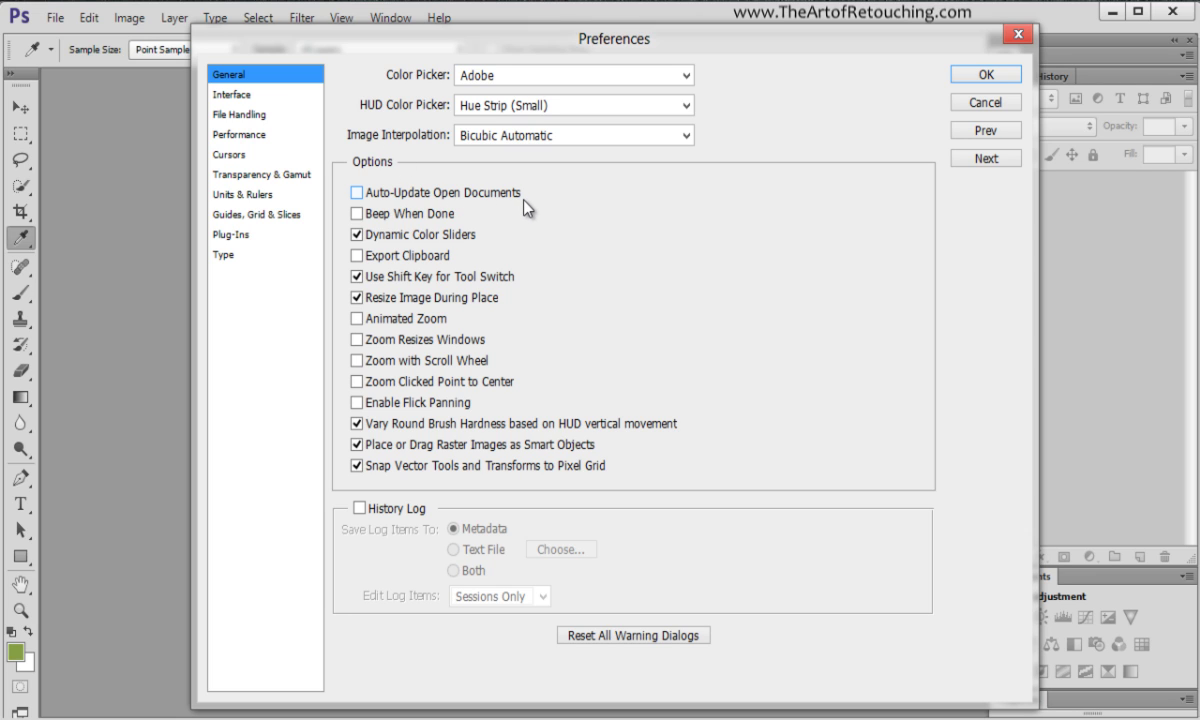
Read through the General preferences and accept them with OK
mouse_move(527, 207)
click(990, 74)
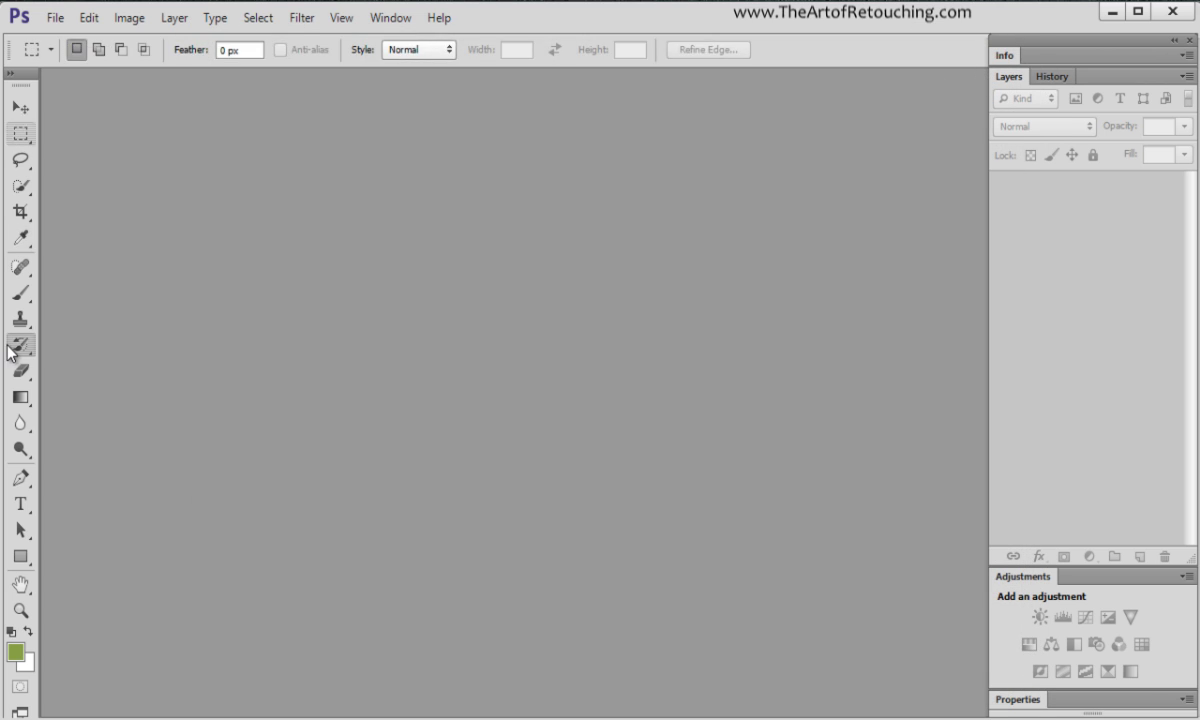
Select the Crop tool, then use Shift+C to cycle through the Perspective Crop and Slice tools
click(20, 344)
click(20, 212)
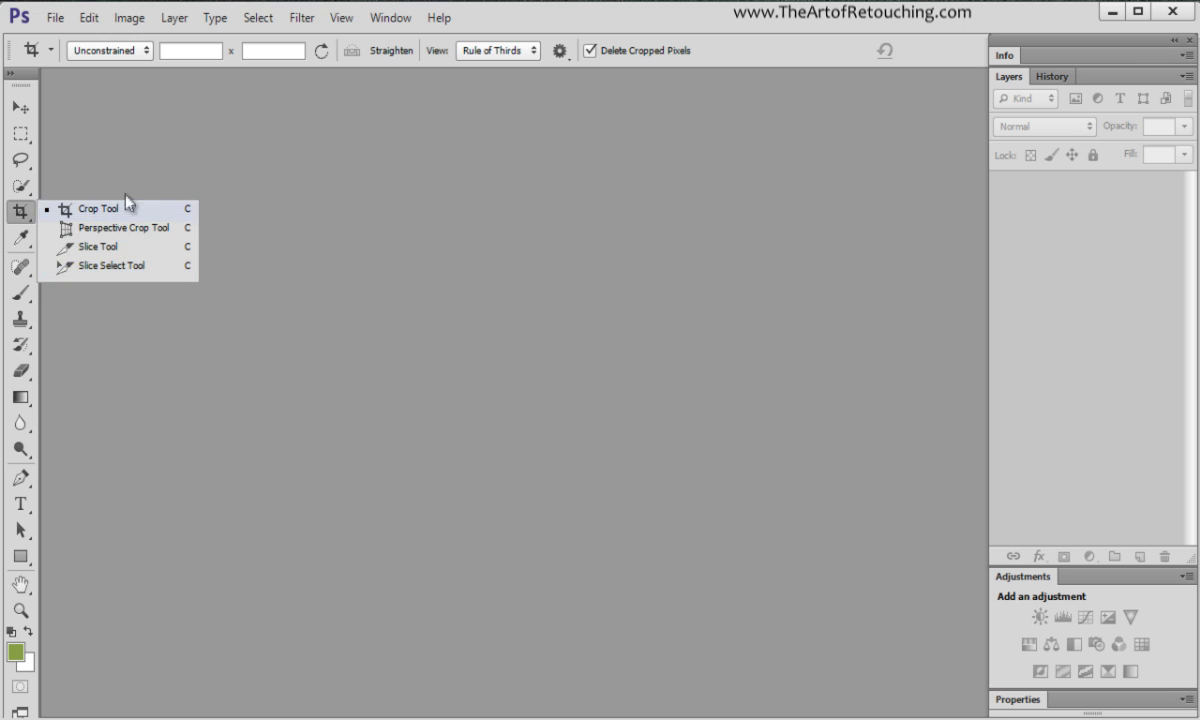
click(95, 208)
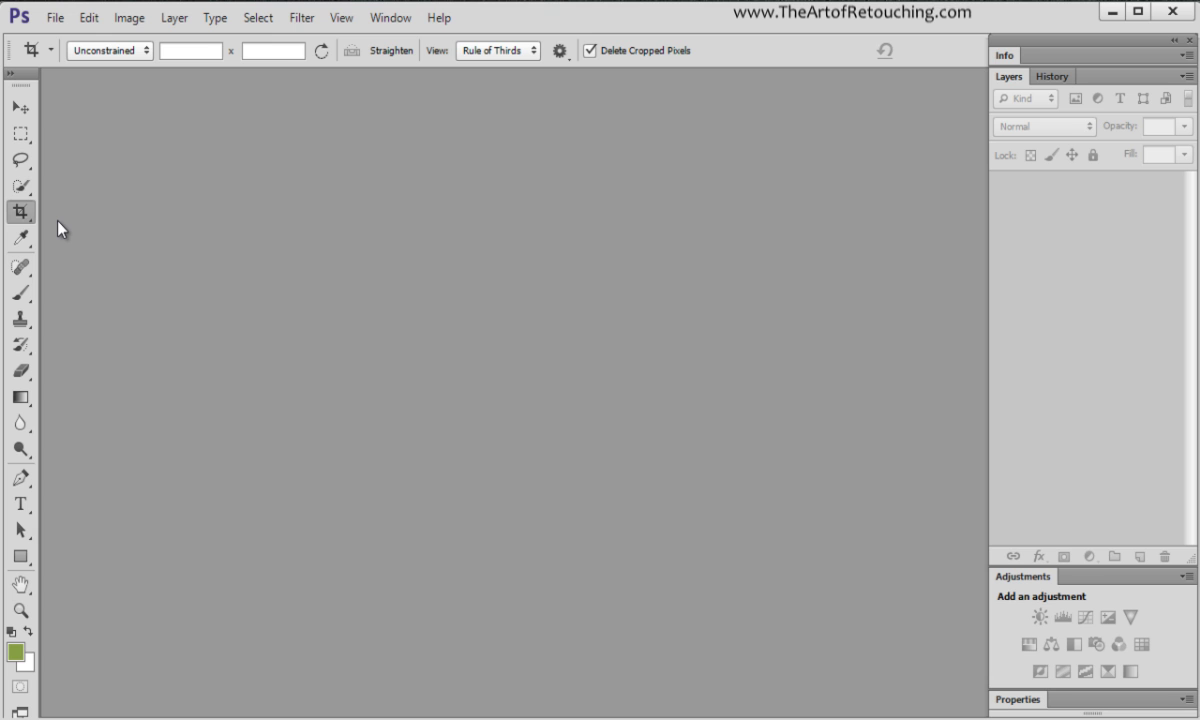
key(shift+c)
key(shift+c)
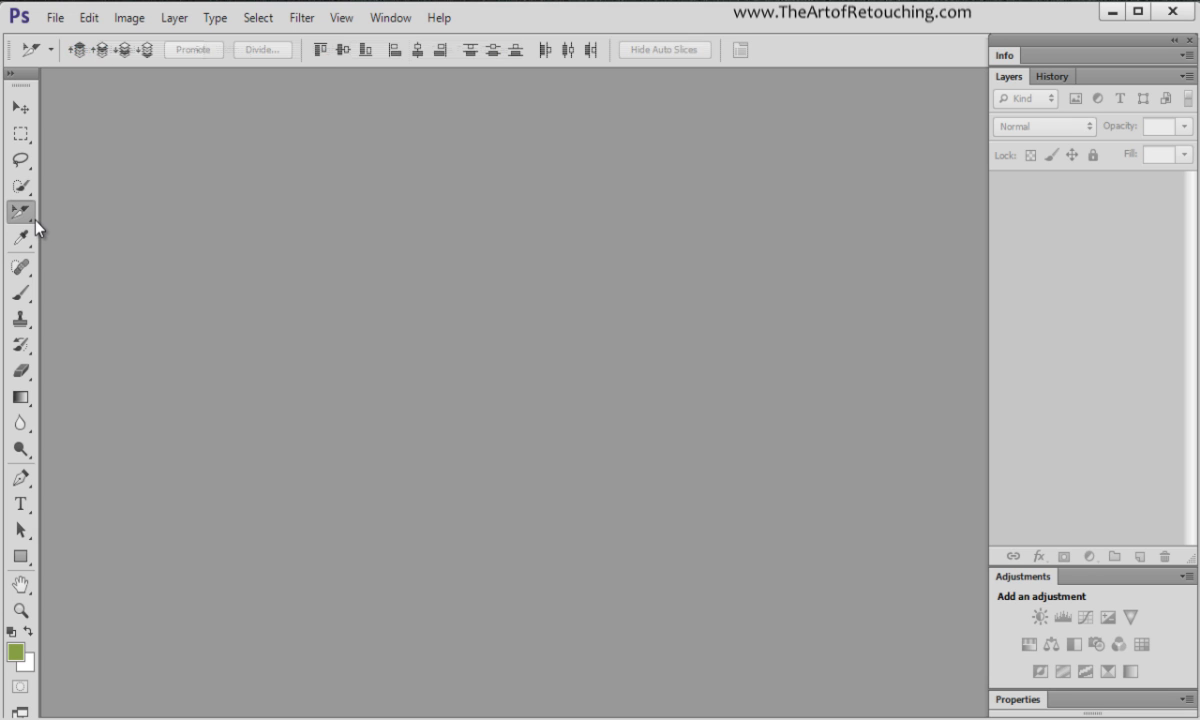
key(shift+c)
key(shift+c)
key(shift+c)
key(shift+c)
key(shift+c)
key(shift+c)
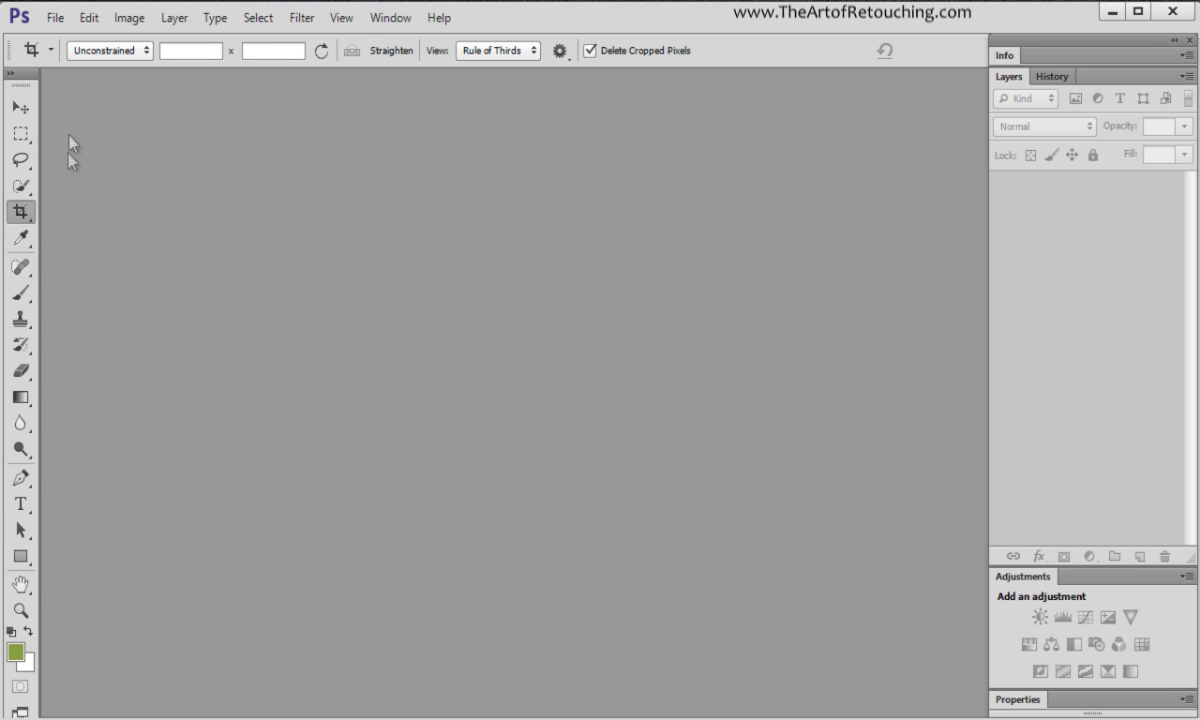
click(55, 18)
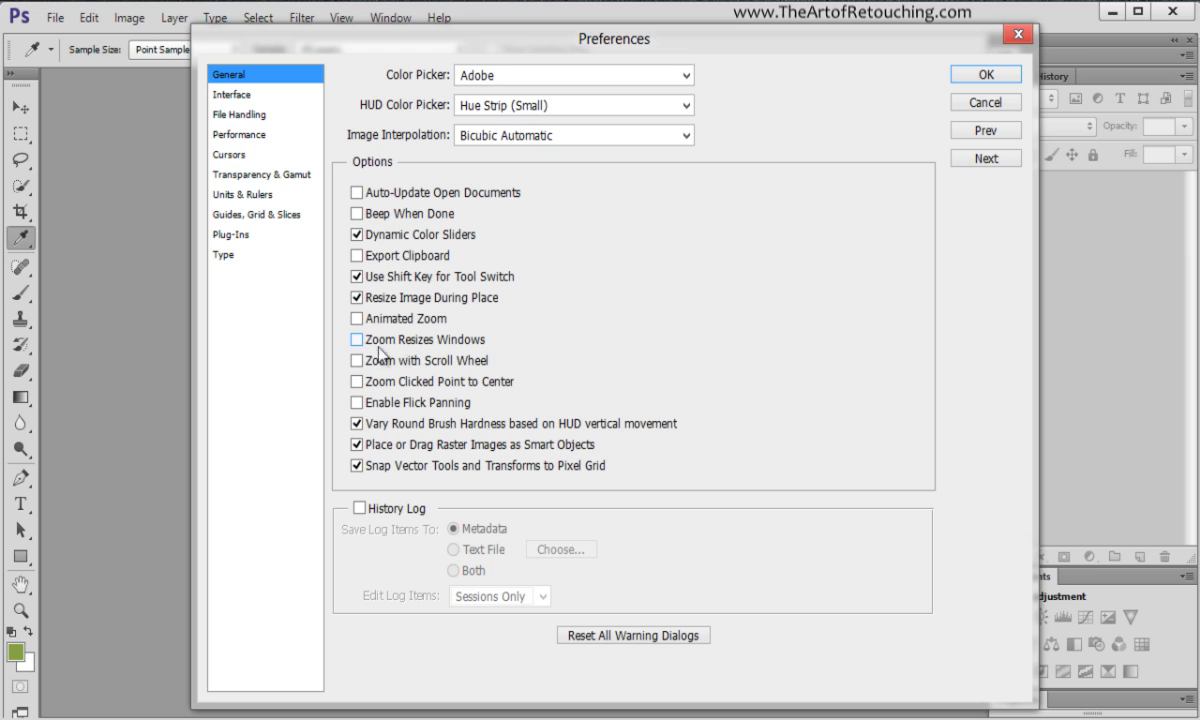
Read the tooltips of the General preference options
mouse_move(481, 350)
mouse_move(451, 410)
On the Interface page, try the second-darkest colour theme, then return to the lightest
click(247, 97)
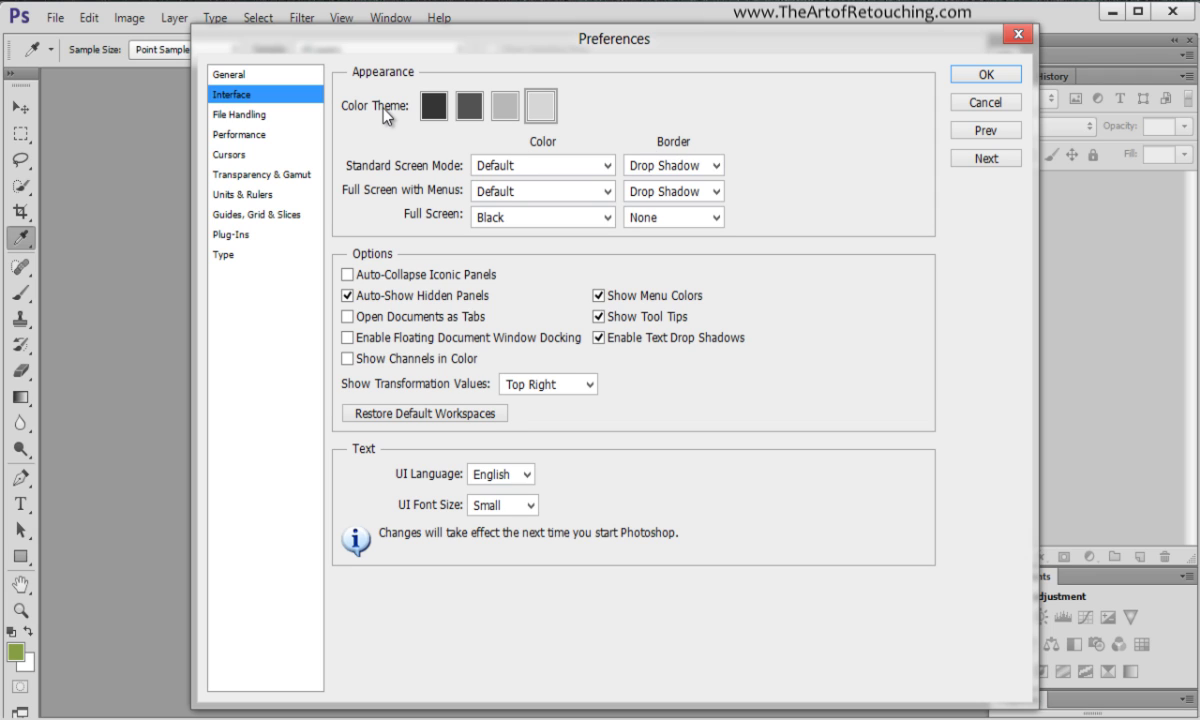
click(477, 117)
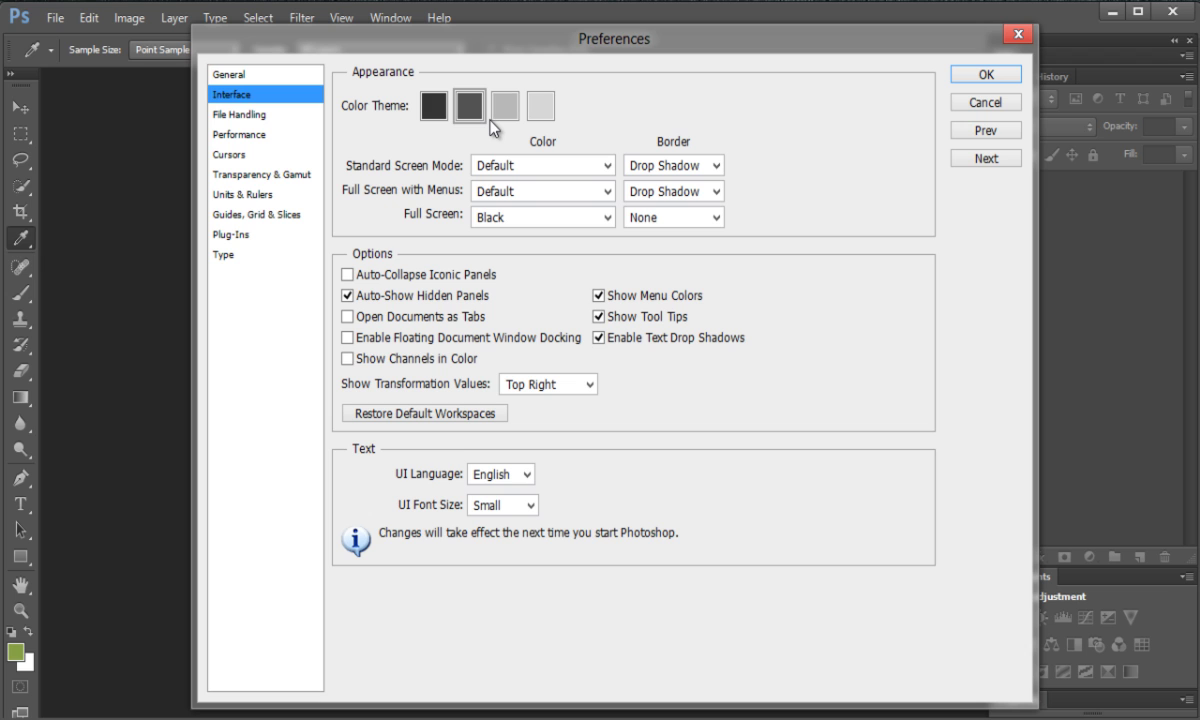
click(541, 106)
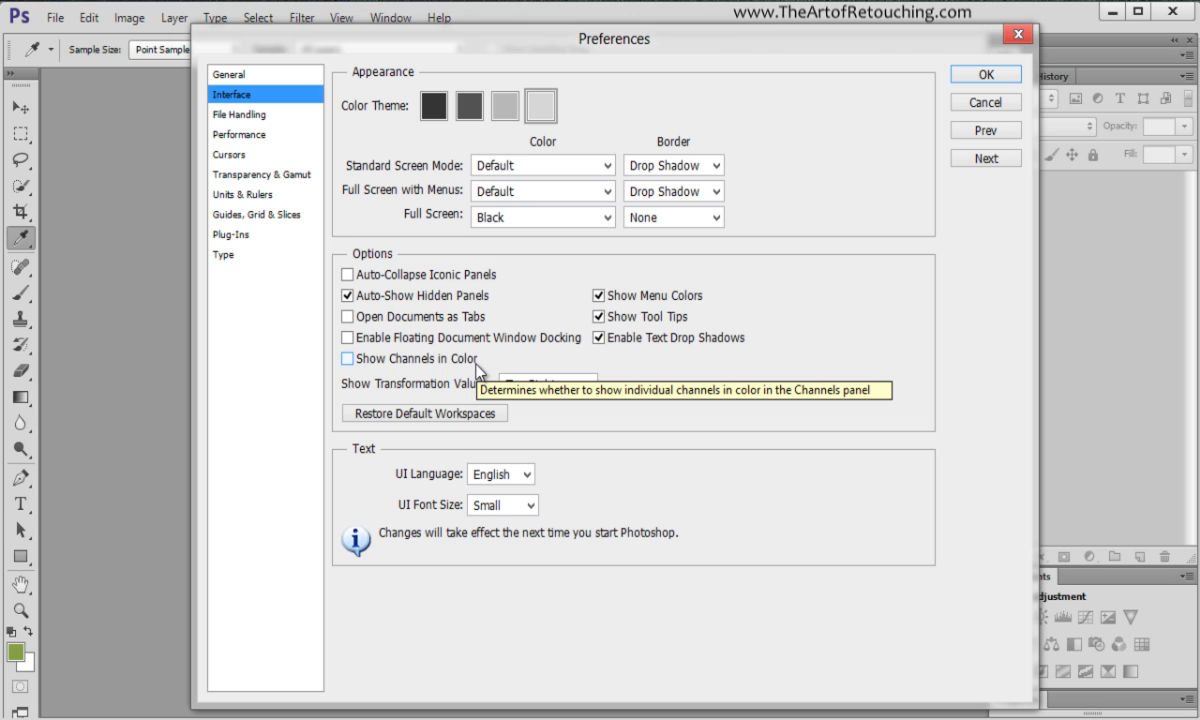
On the File Handling page, check the auto-save recovery interval and keep it at 10 Minutes
click(240, 116)
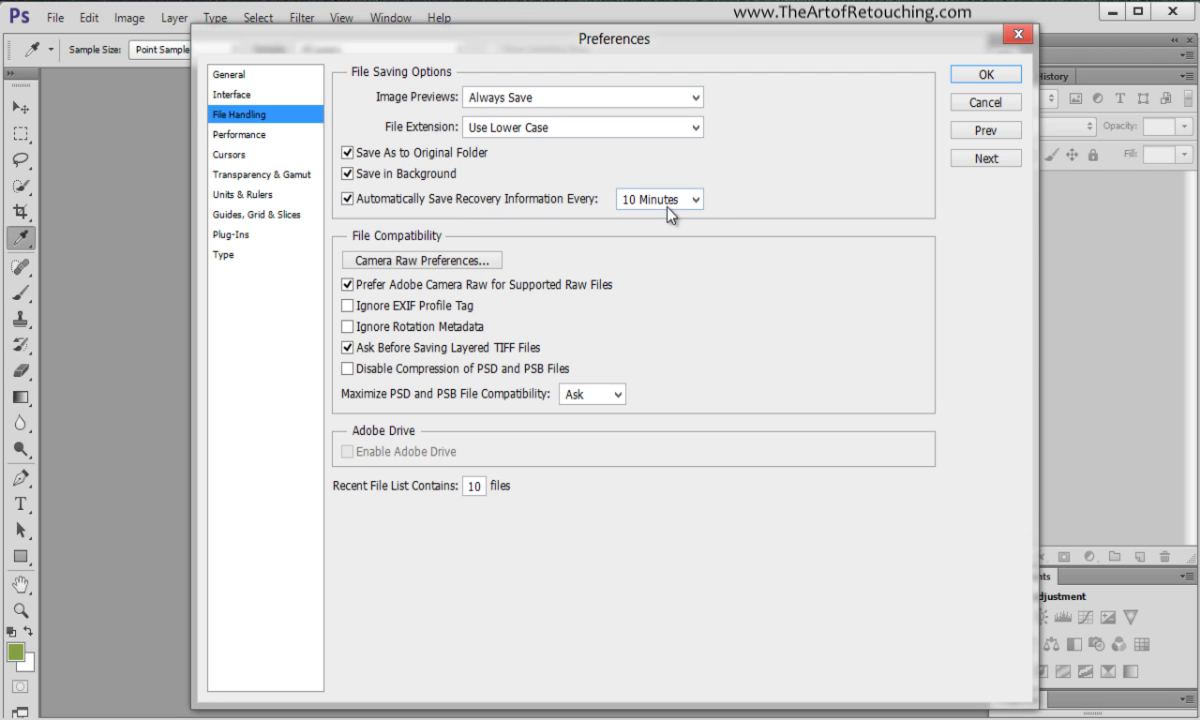
click(696, 200)
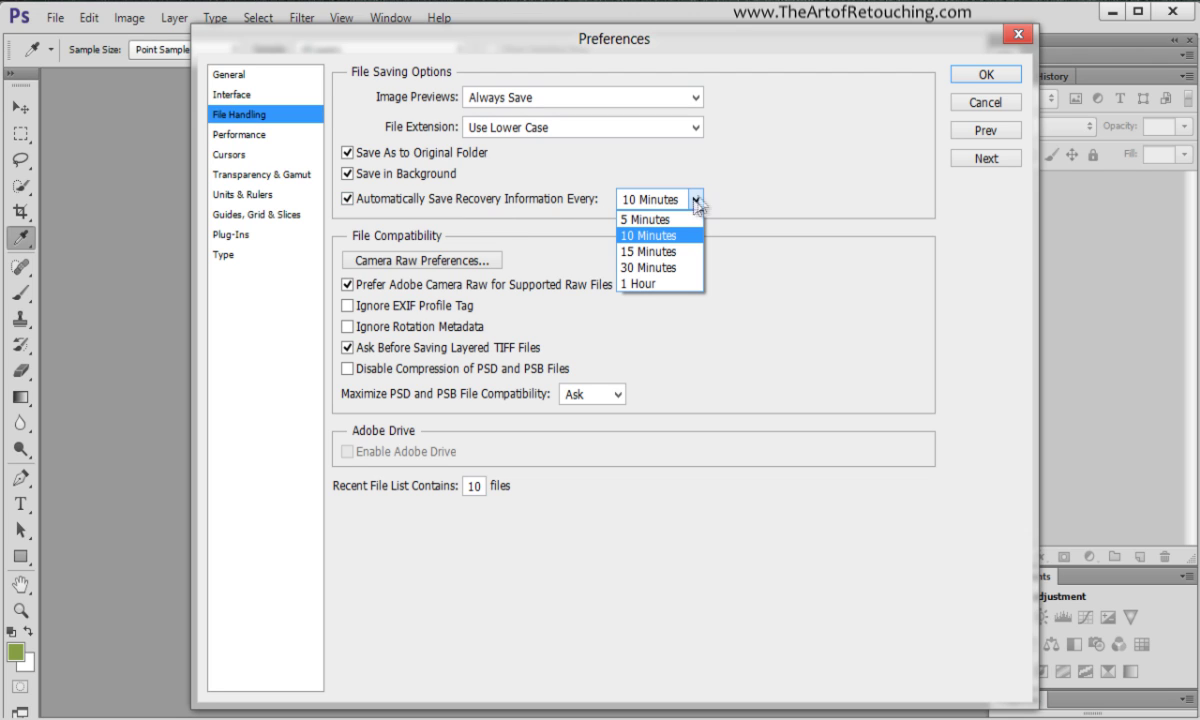
click(694, 198)
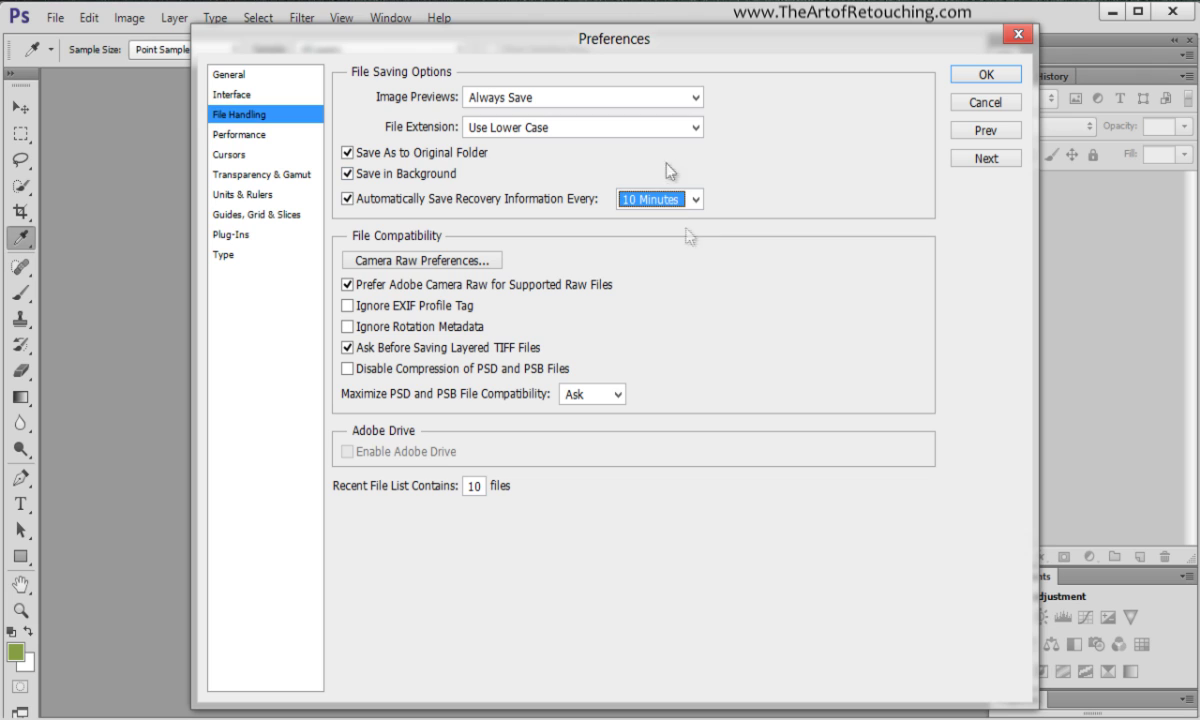
click(690, 202)
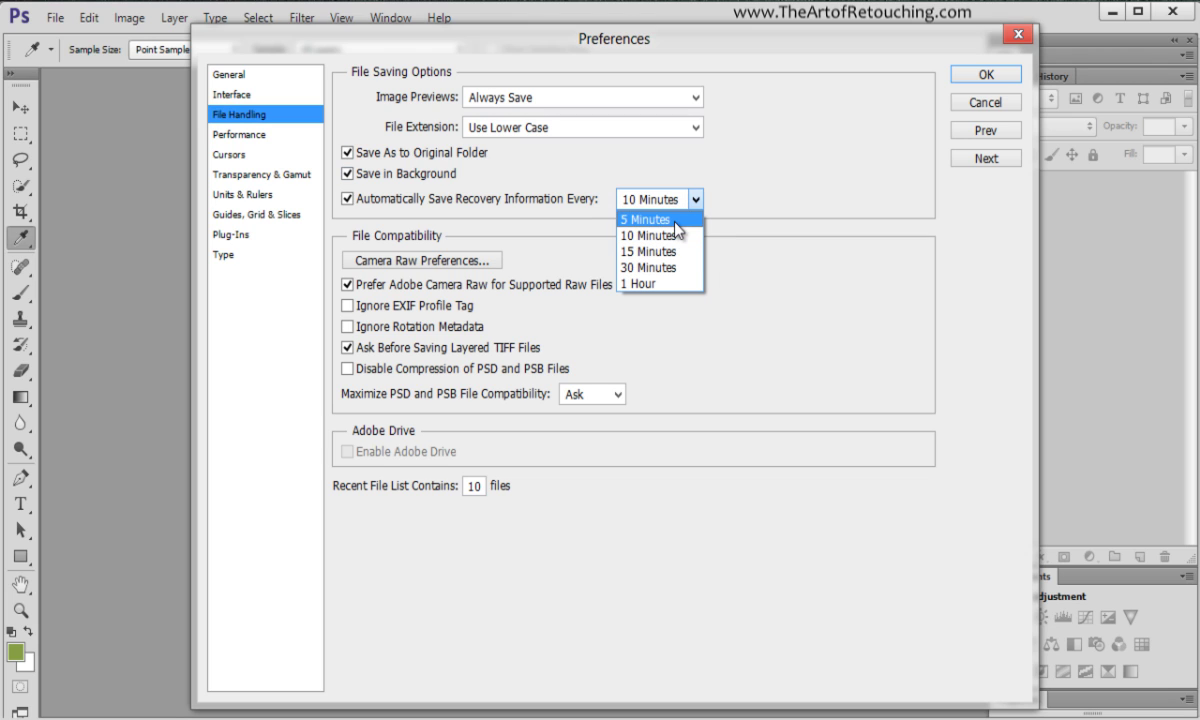
click(777, 147)
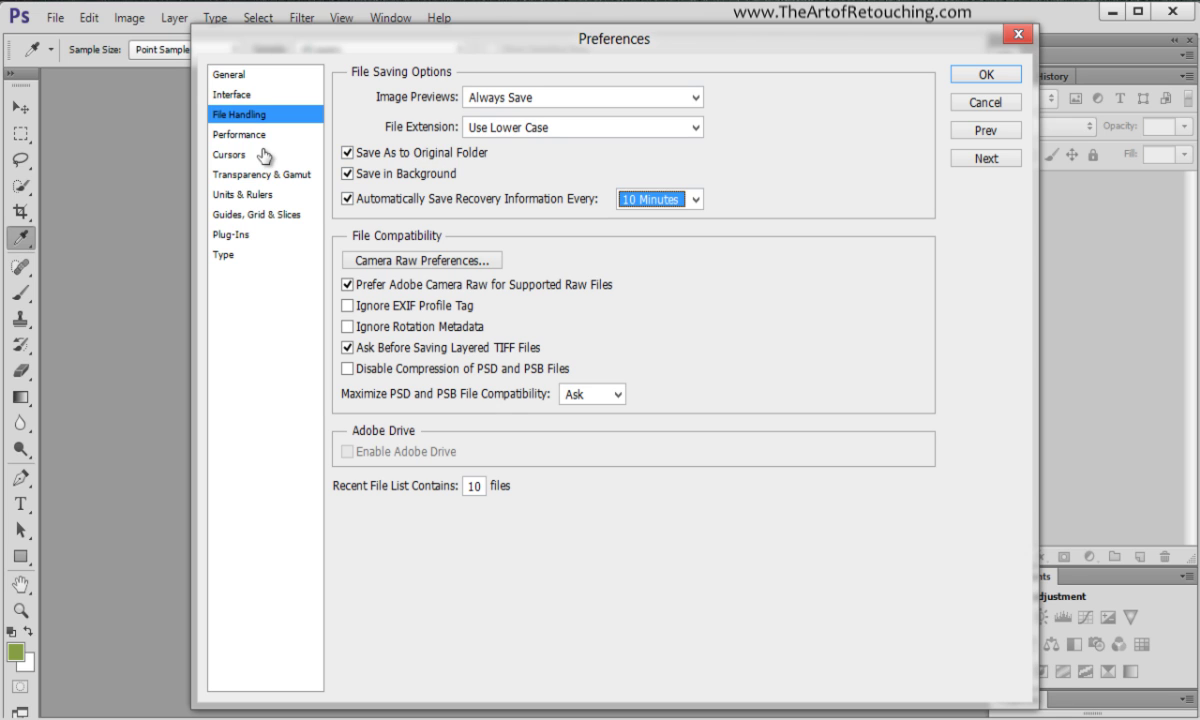
On the Performance page, try 75% memory, then settle on 1521 MB (60%)
click(232, 136)
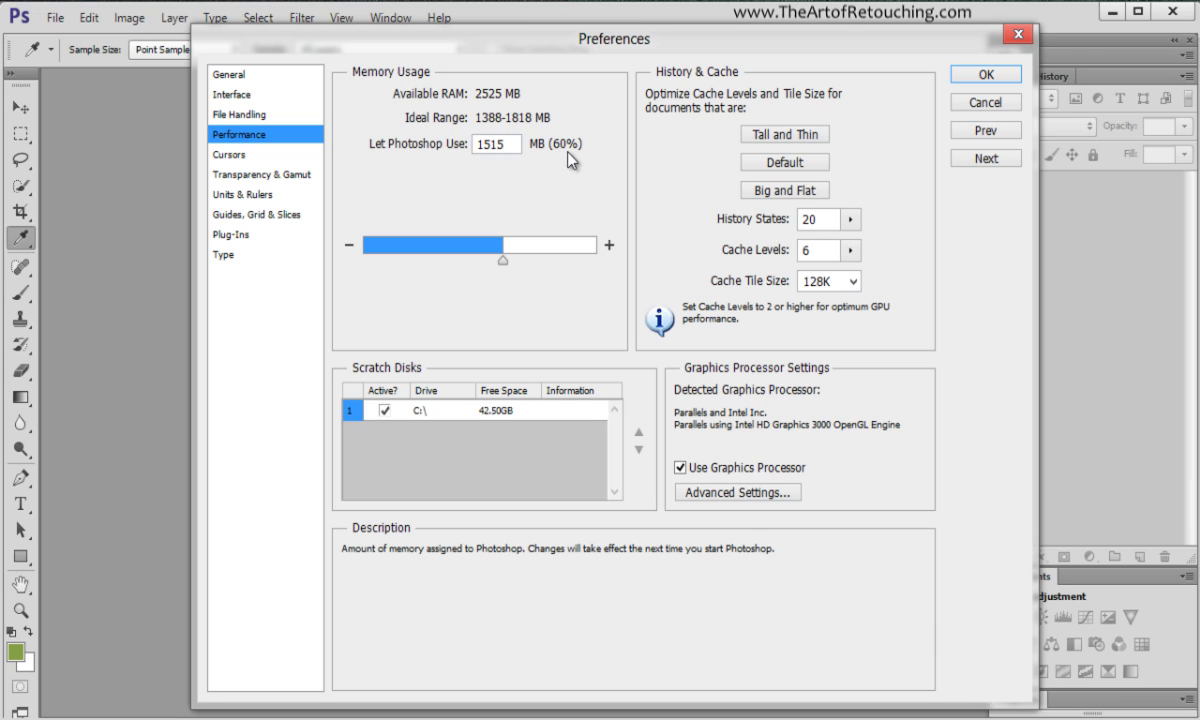
drag(506, 259, 539, 259)
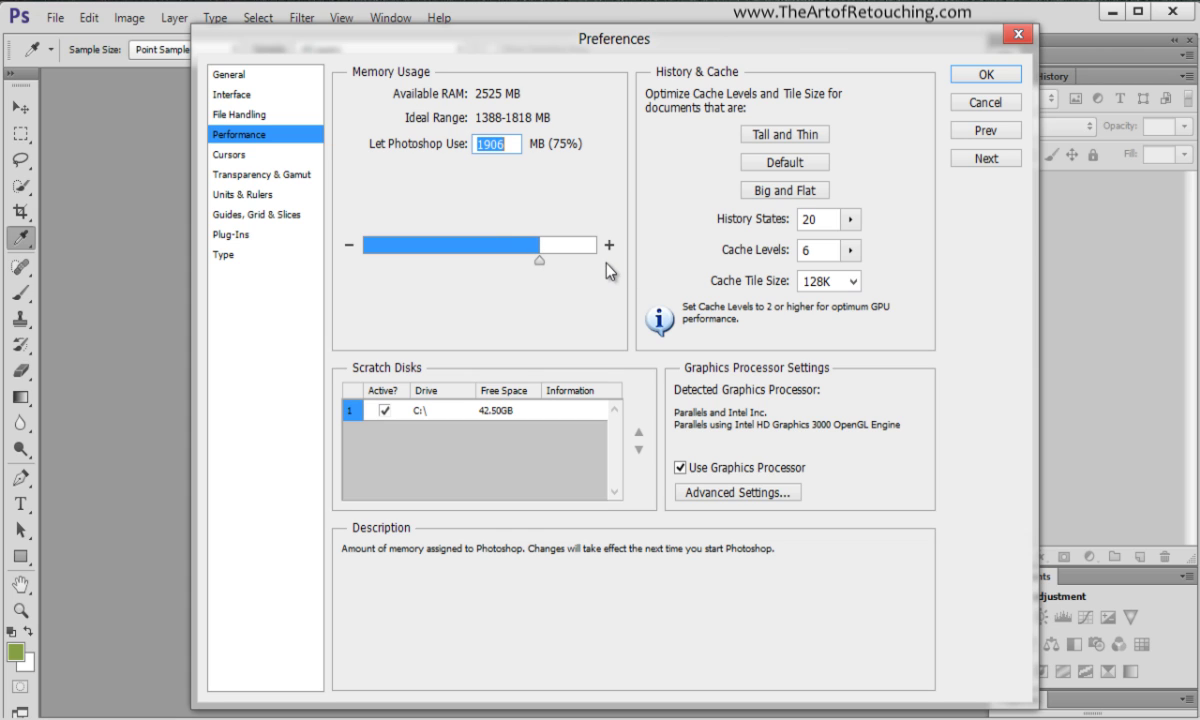
click(501, 256)
mouse_move(388, 362)
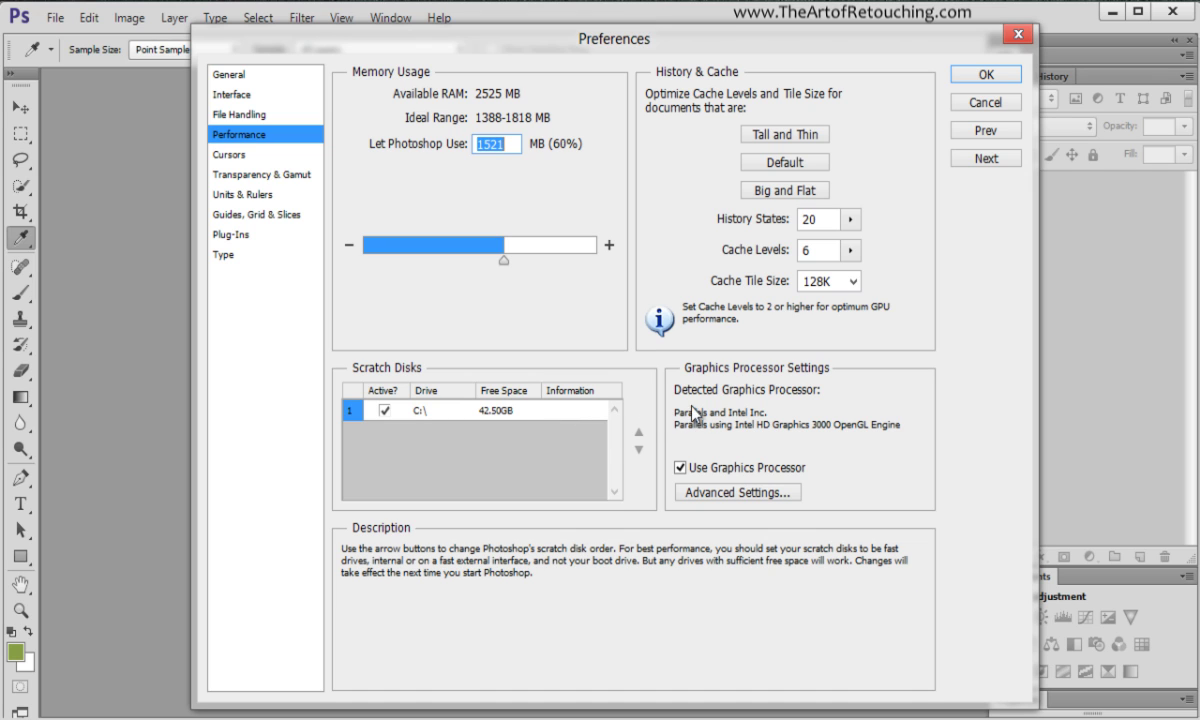
mouse_move(724, 385)
mouse_move(722, 348)
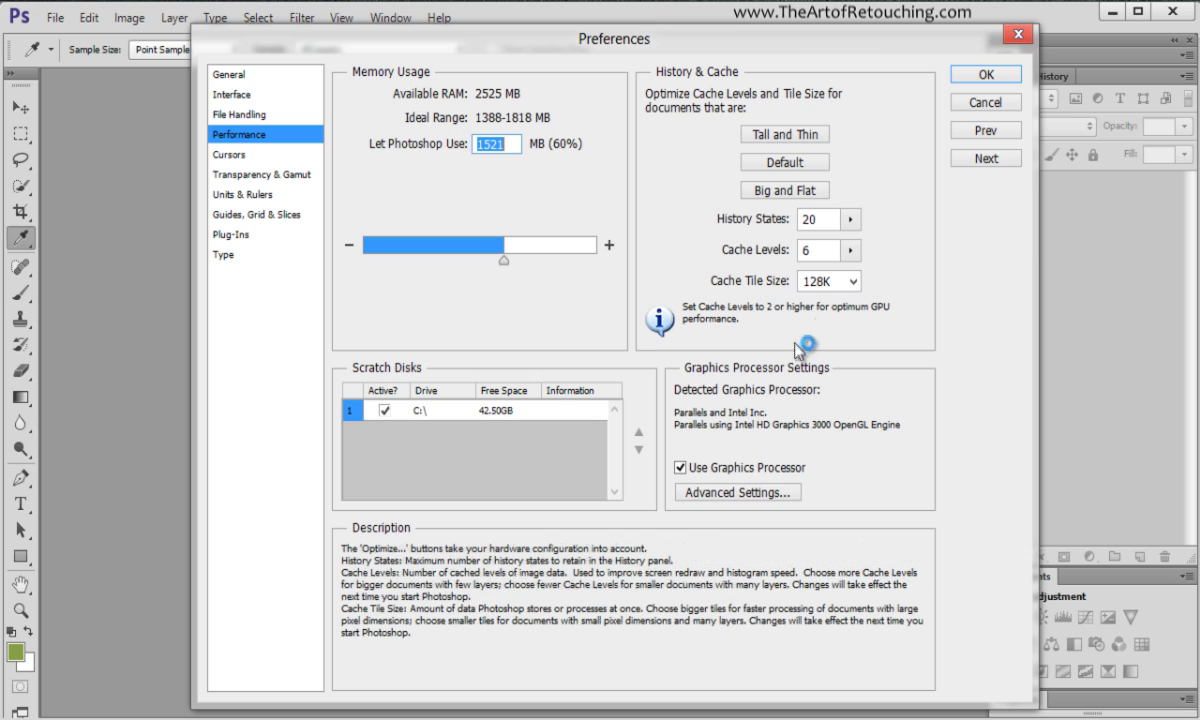
double_click(820, 249)
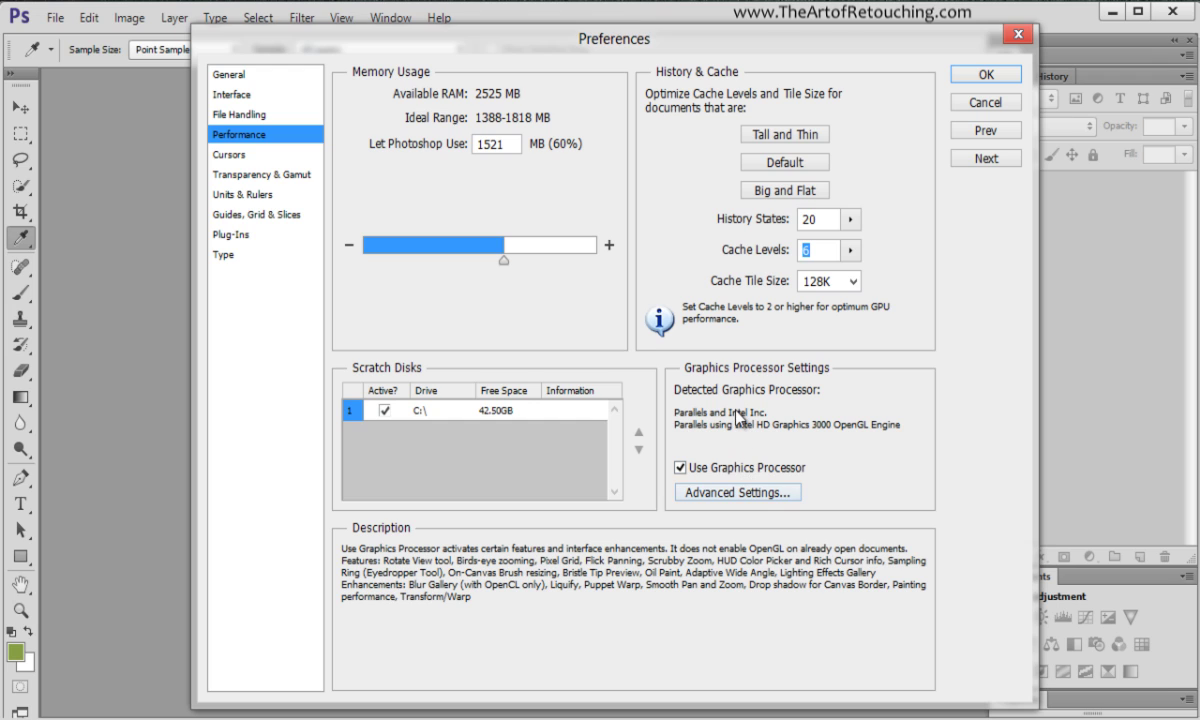
Show the Cursors page, with Normal Brush Tip painting cursors and Standard other cursors
click(255, 158)
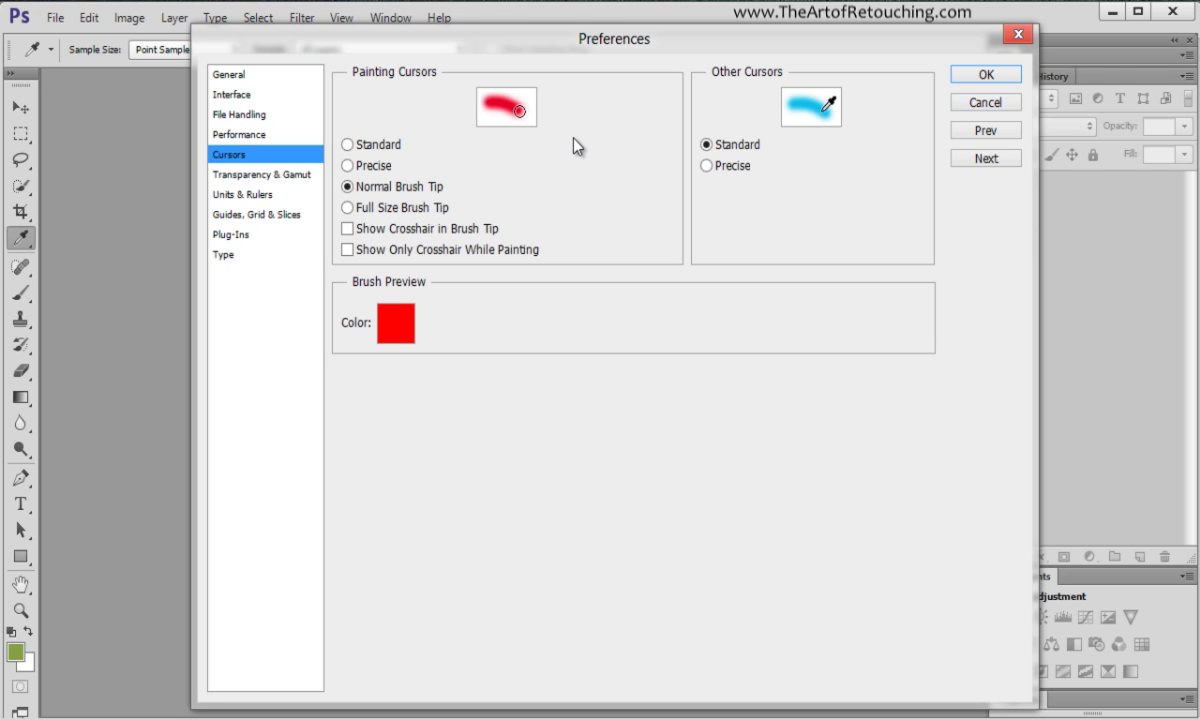
Cancel Preferences and create a new blank document at the default 7×5 inch size
click(986, 104)
key(ctrl+n)
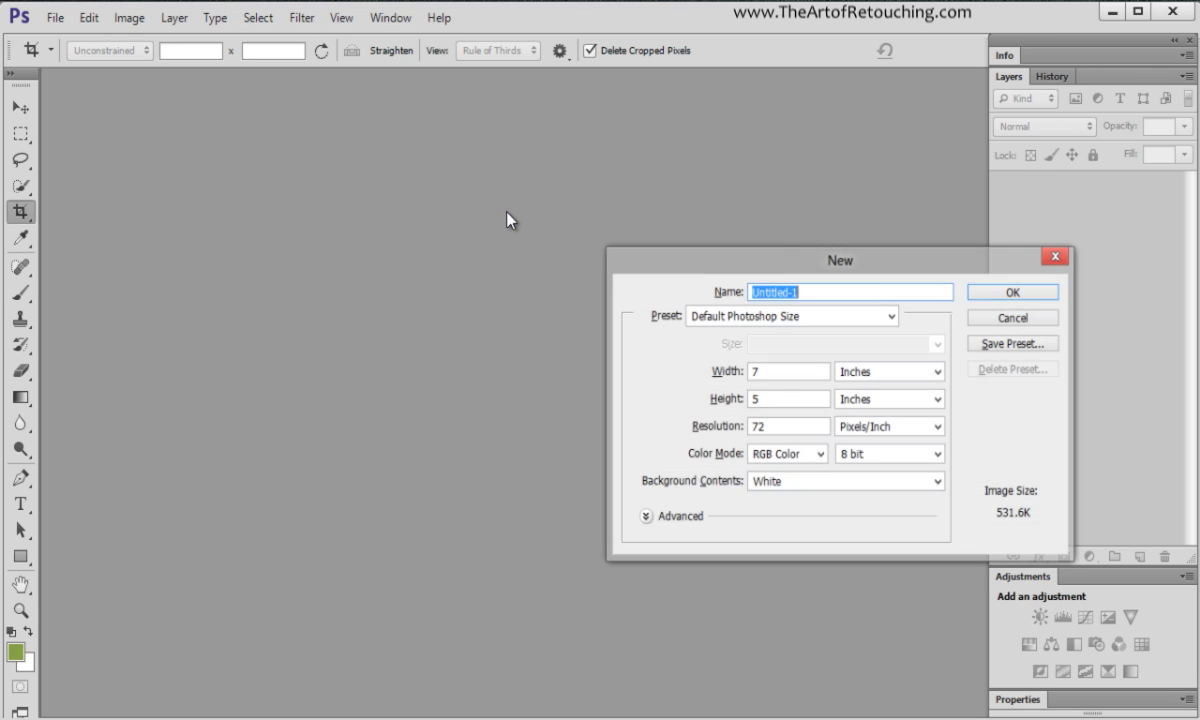
key(Return)
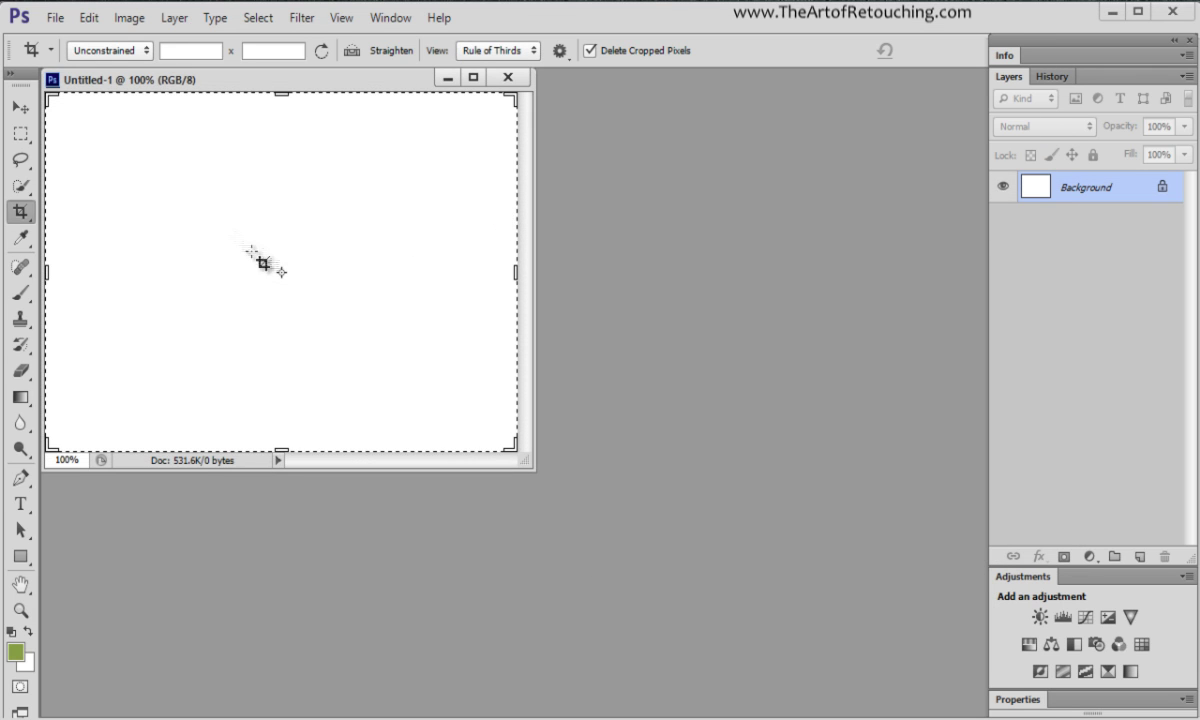
Paint two soft green dabs with a size-70 brush, toggling the crosshair cursor with Caps Lock
click(20, 292)
key(bracketright)
key(bracketright)
key(bracketright)
key(bracketright)
key(bracketright)
key(bracketright)
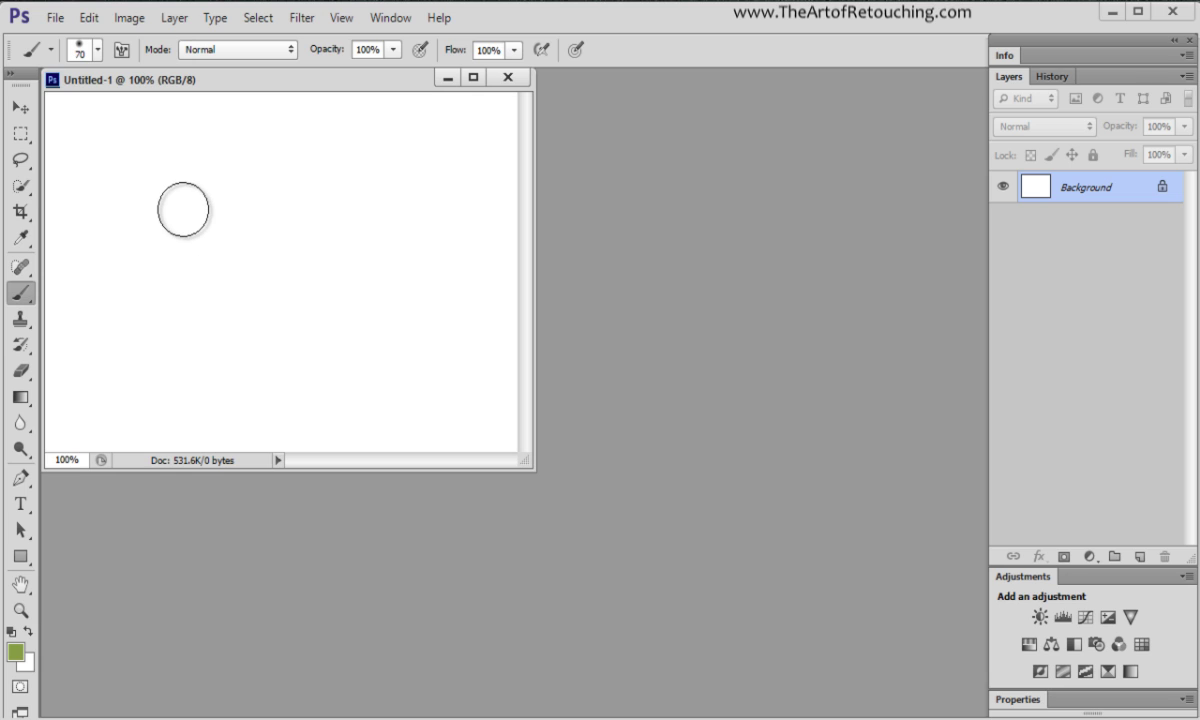
key(Caps_Lock)
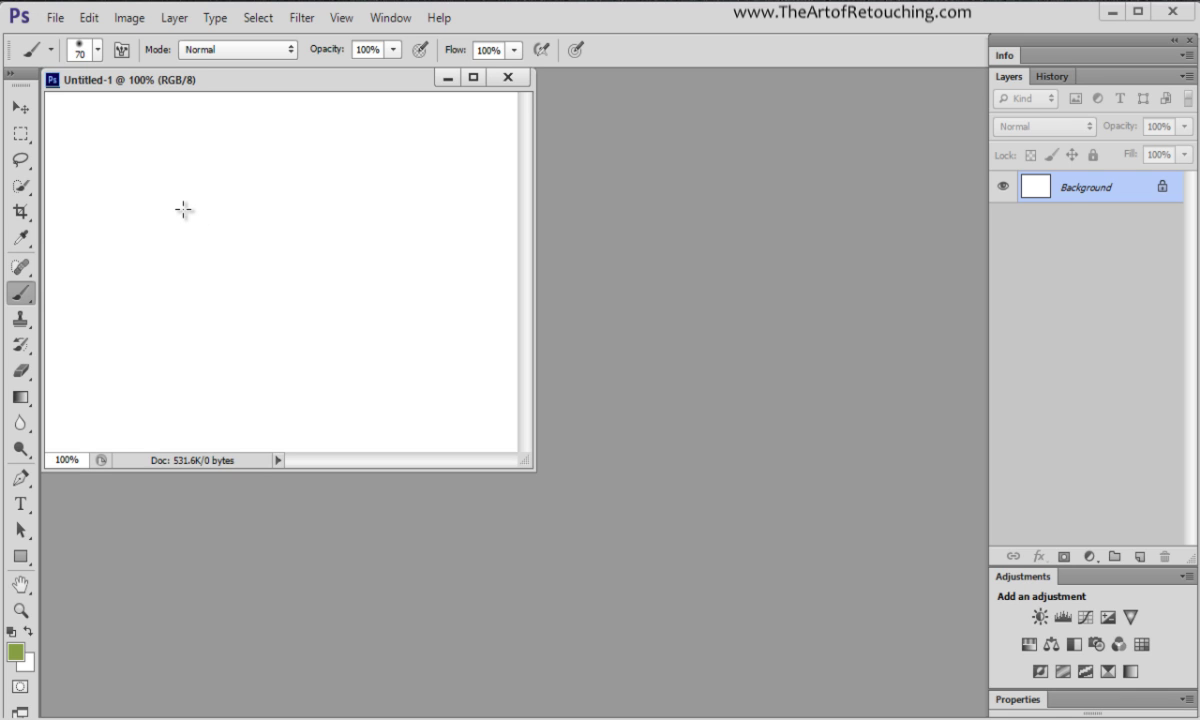
key(Caps_Lock)
click(183, 209)
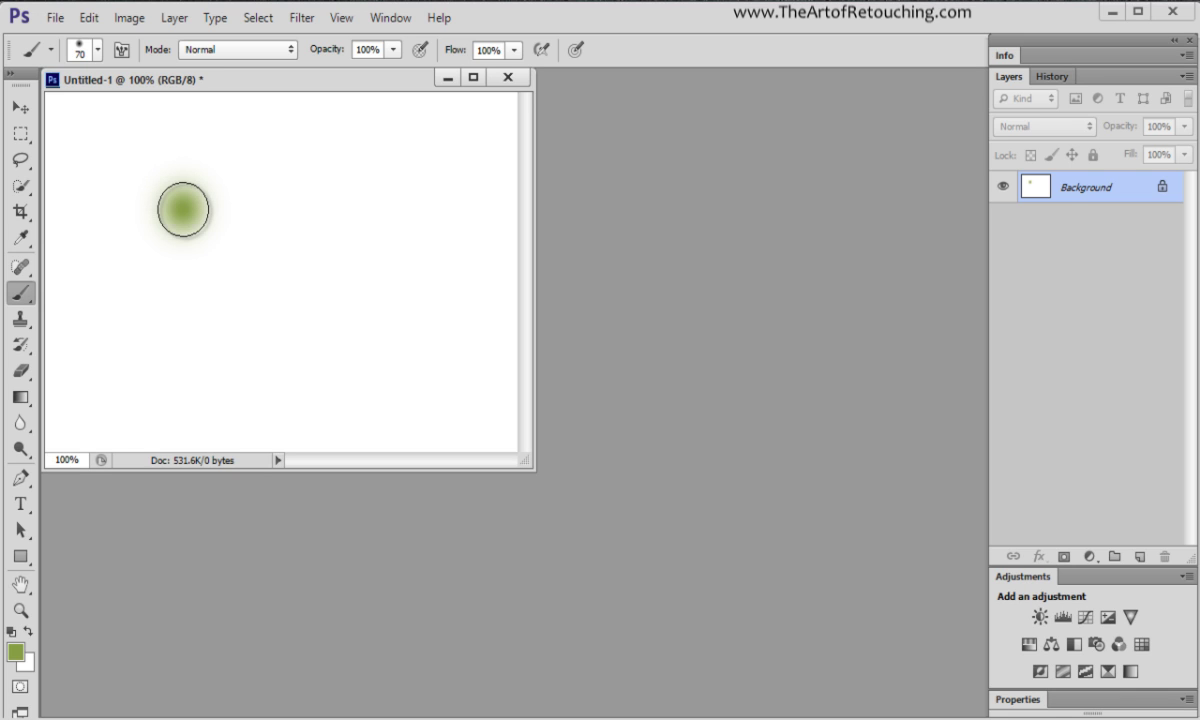
key(Caps_Lock)
click(334, 224)
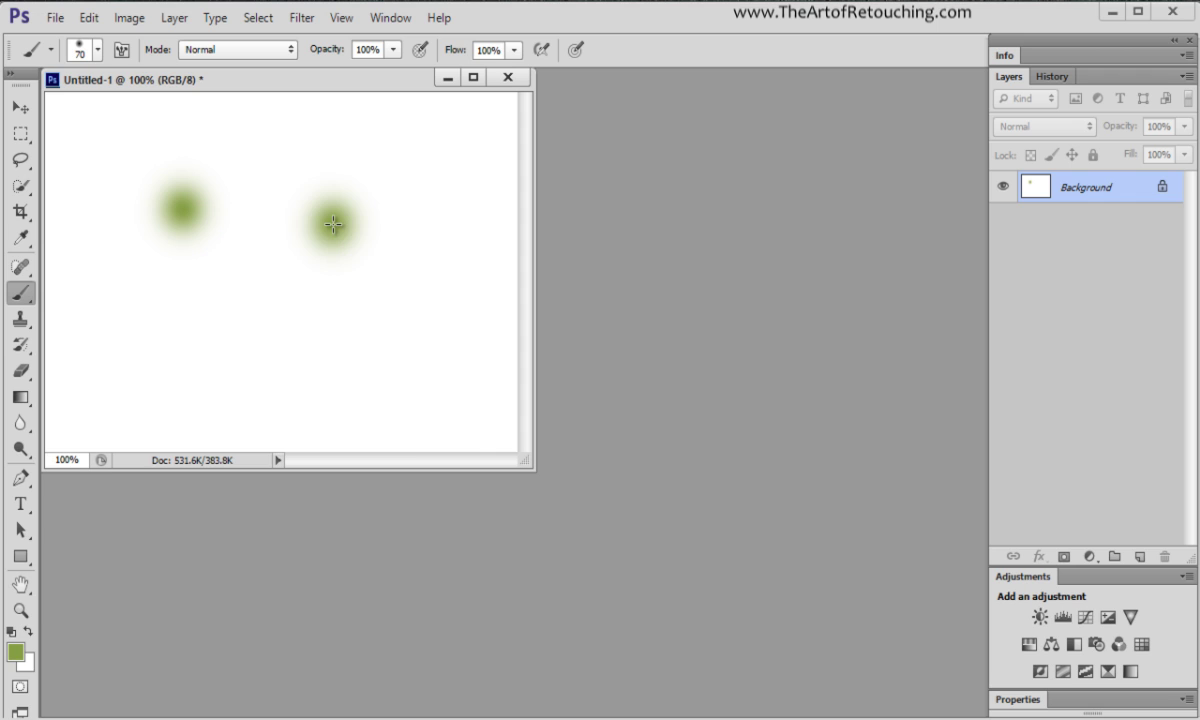
key(Caps_Lock)
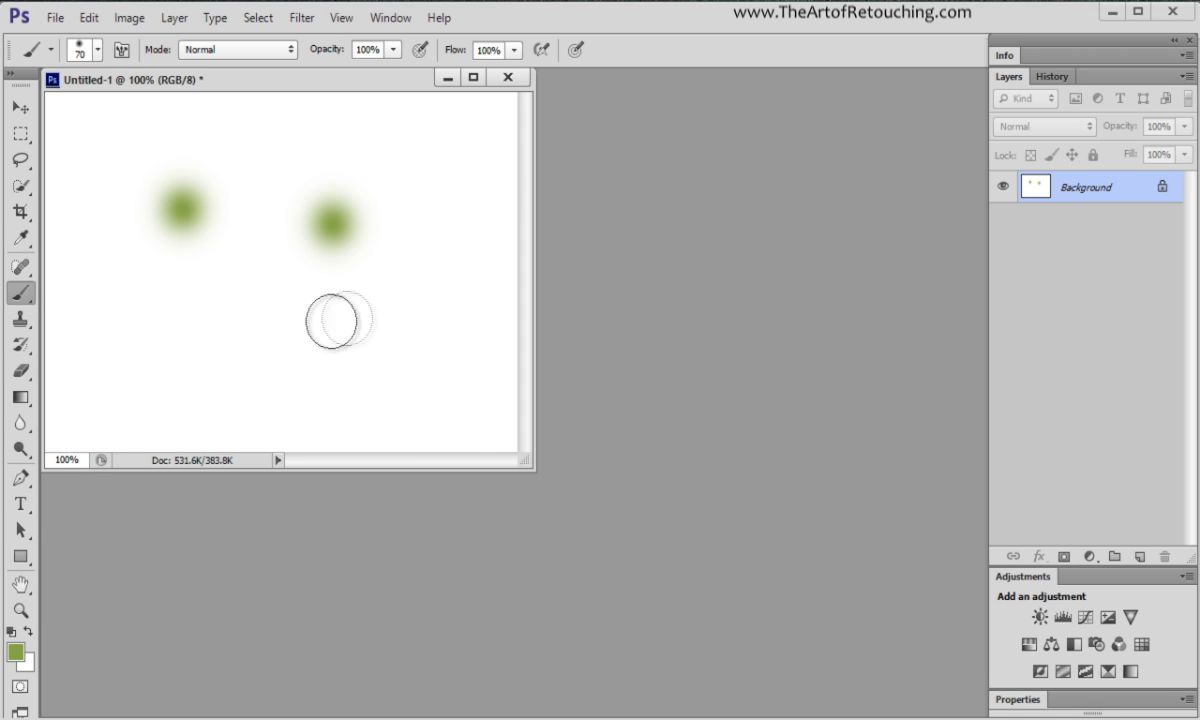
click(510, 79)
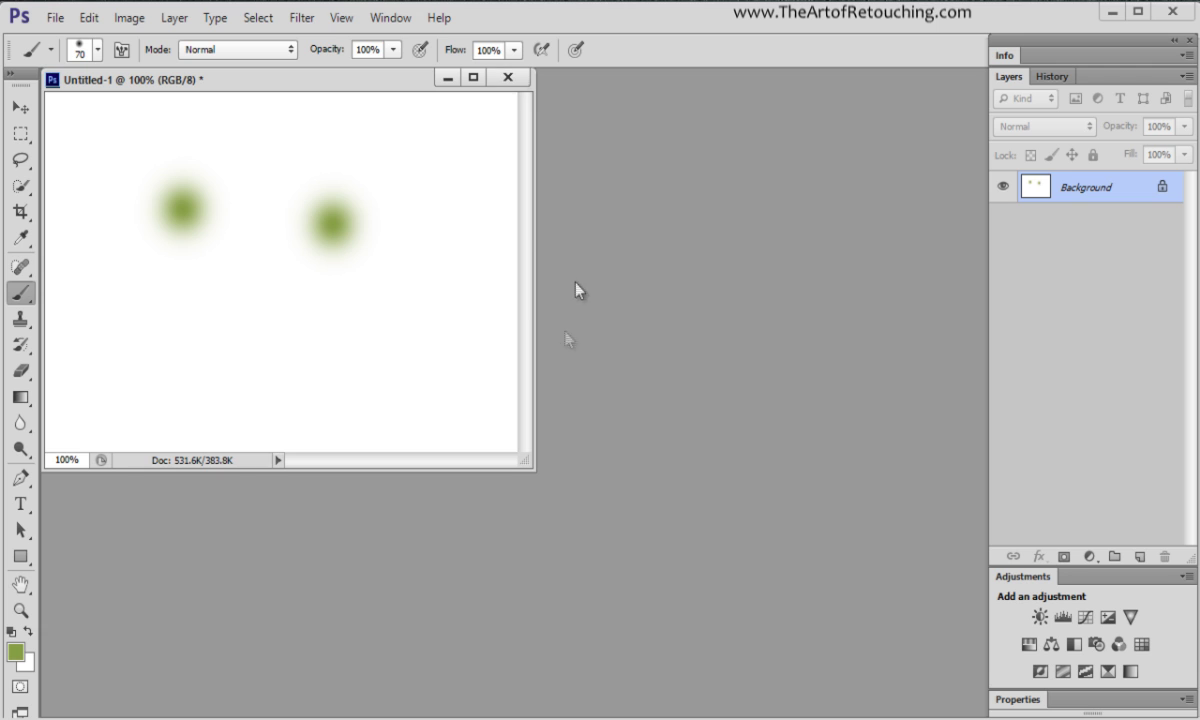
Discard Untitled-1, reopen Preferences, keep Inches as the ruler unit, and go to Guides, Grid & Slices
click(608, 294)
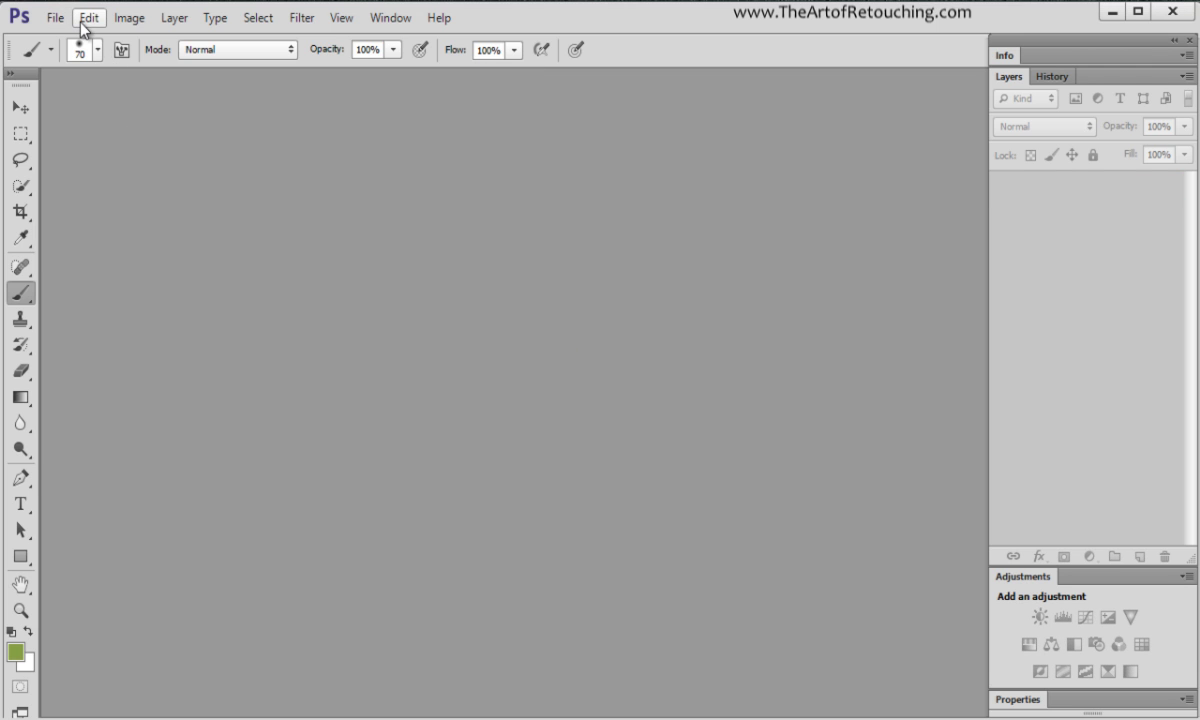
key(ctrl+k)
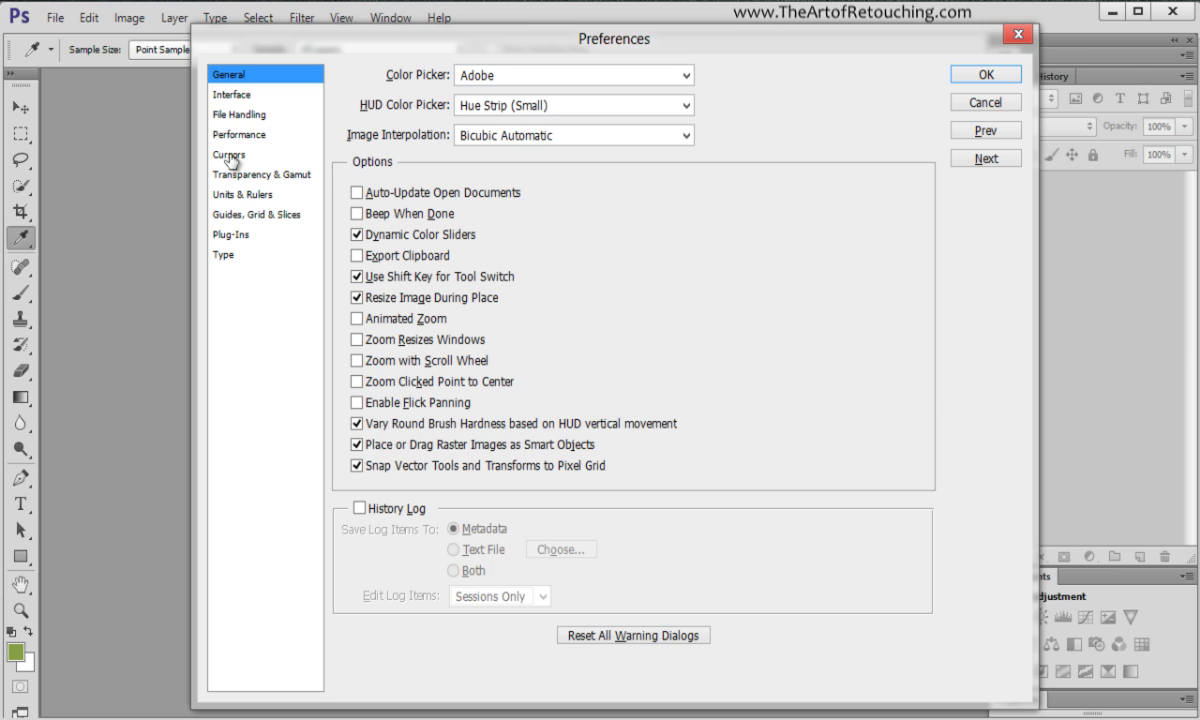
click(243, 176)
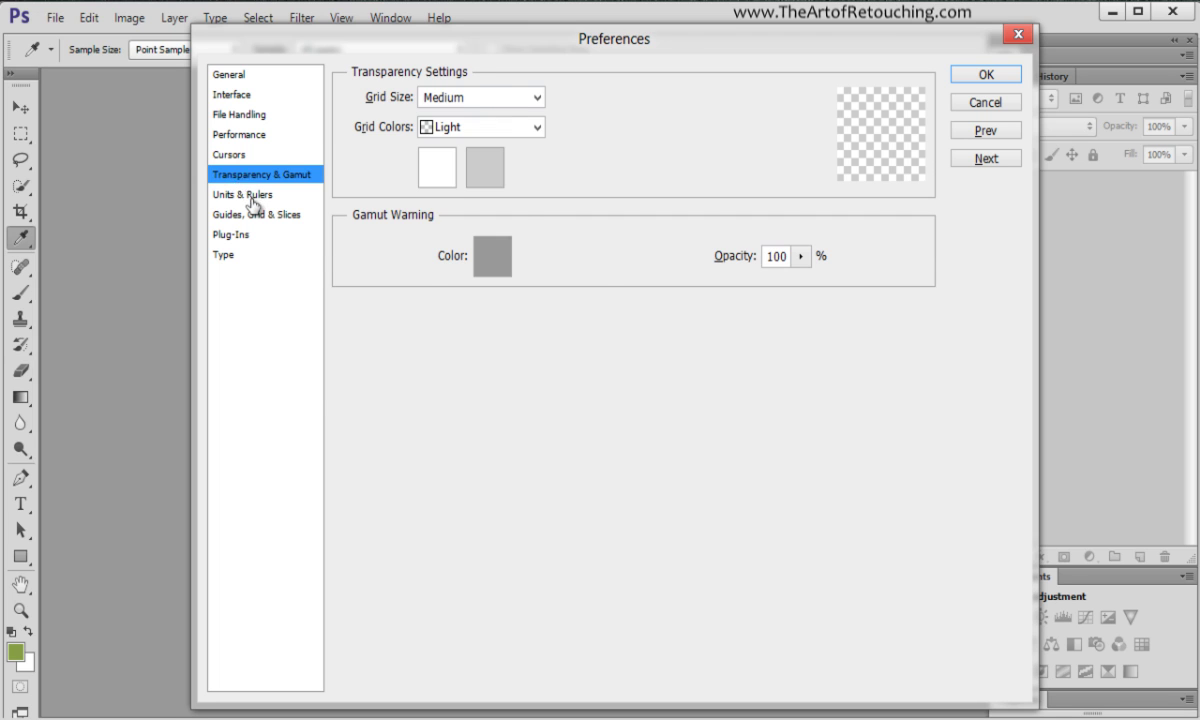
click(240, 195)
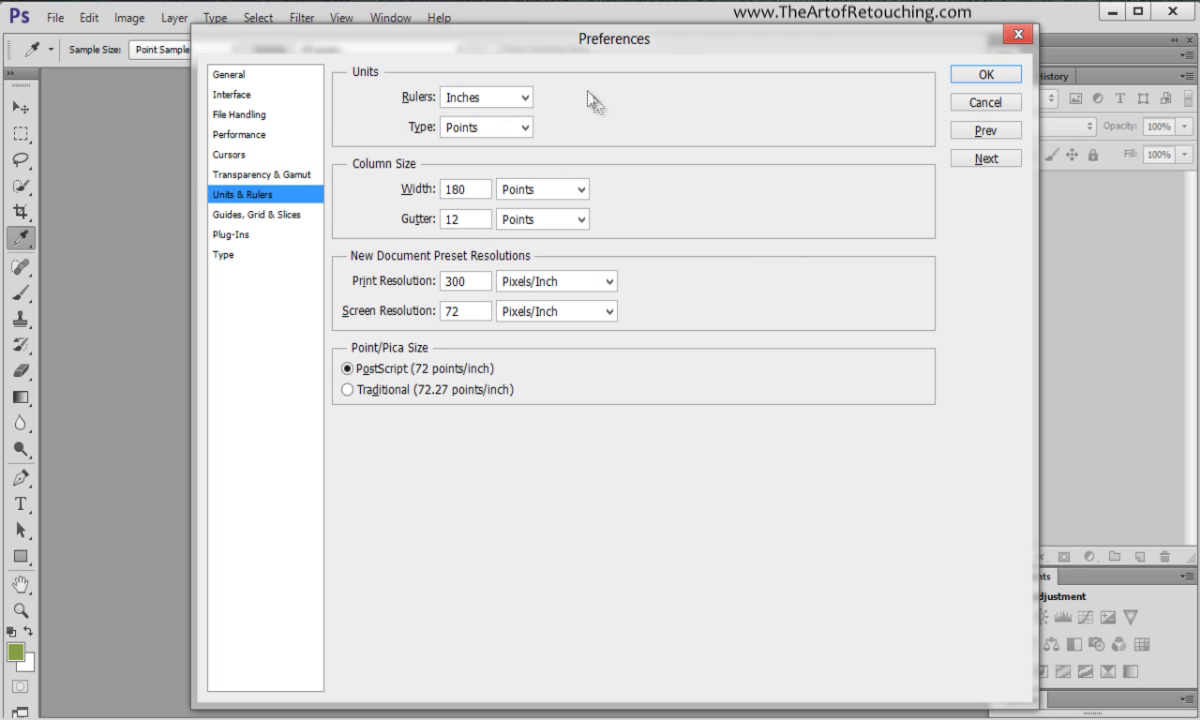
click(494, 99)
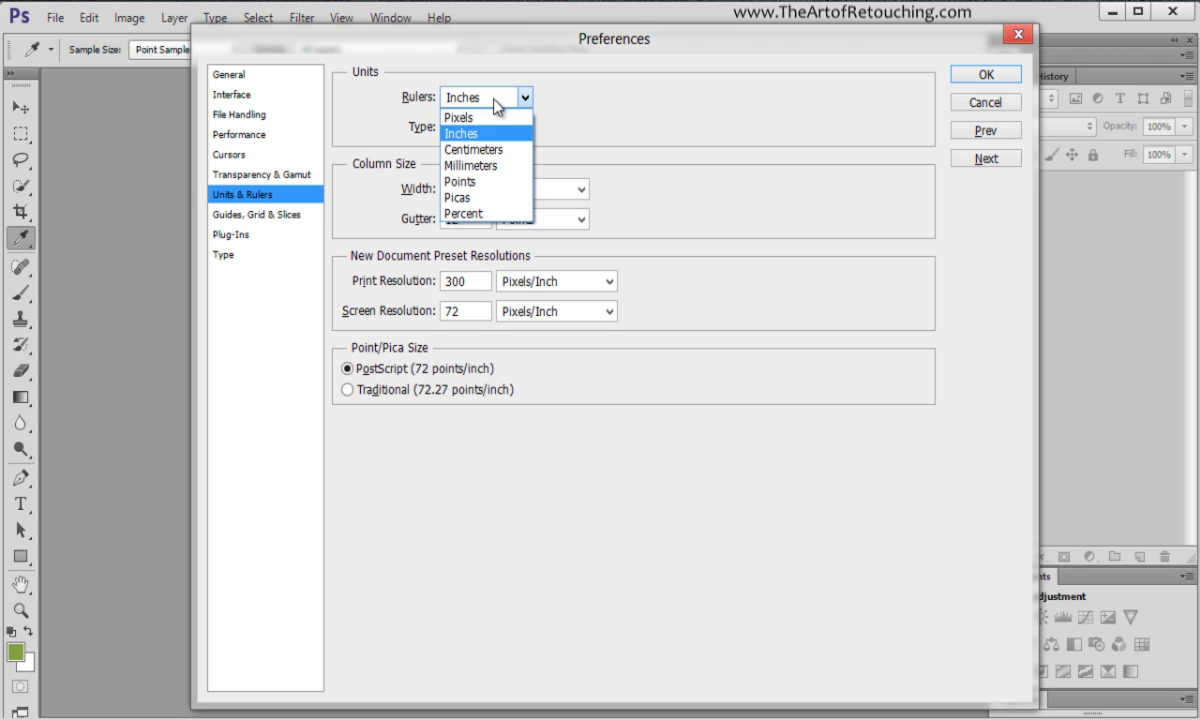
click(385, 80)
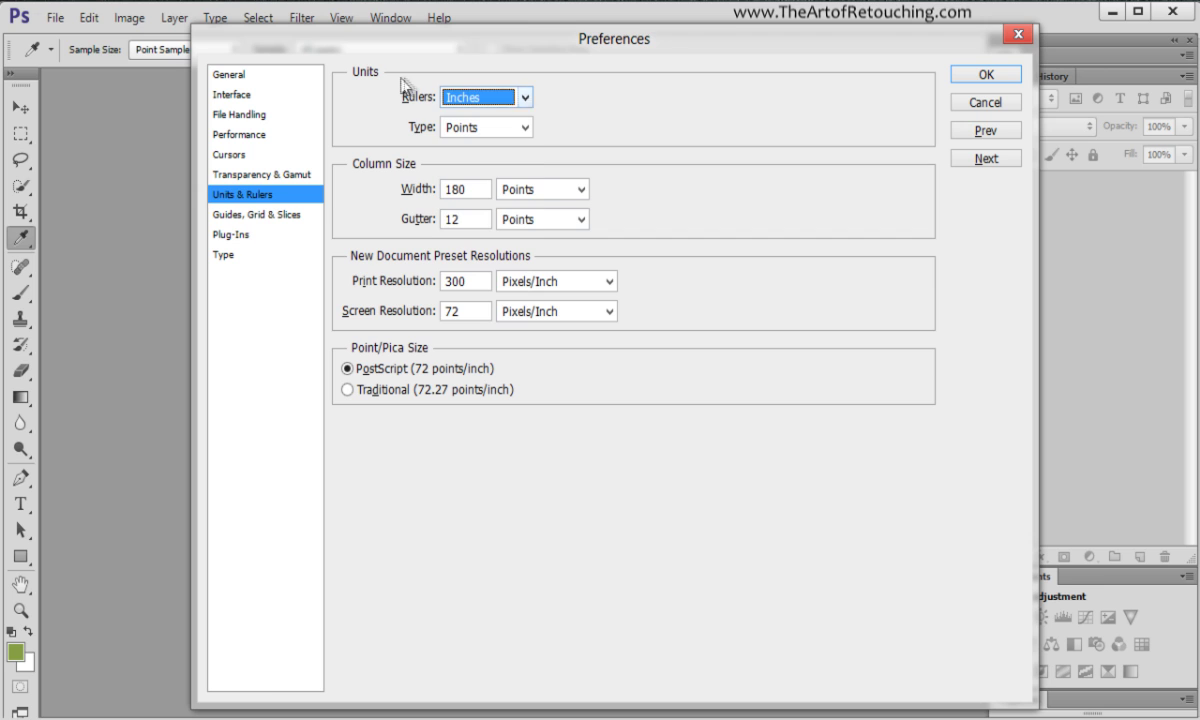
click(272, 215)
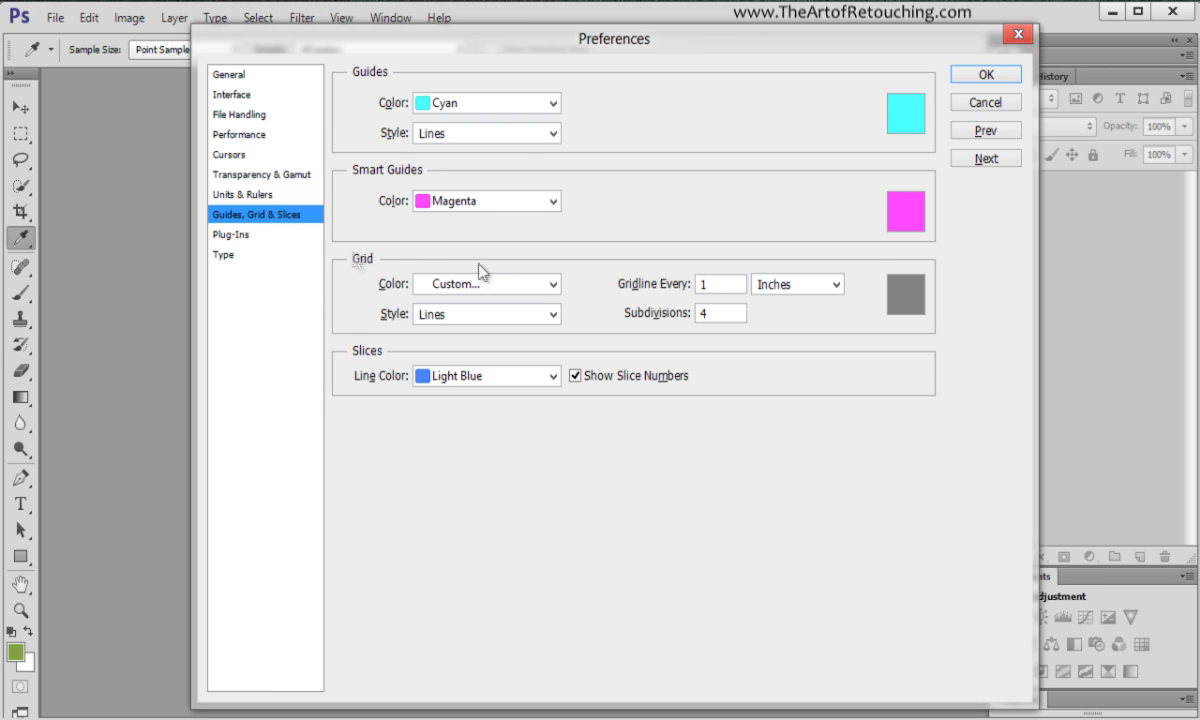
View the Plug-Ins and Type preference pages unchanged, then go back to the General page
click(218, 236)
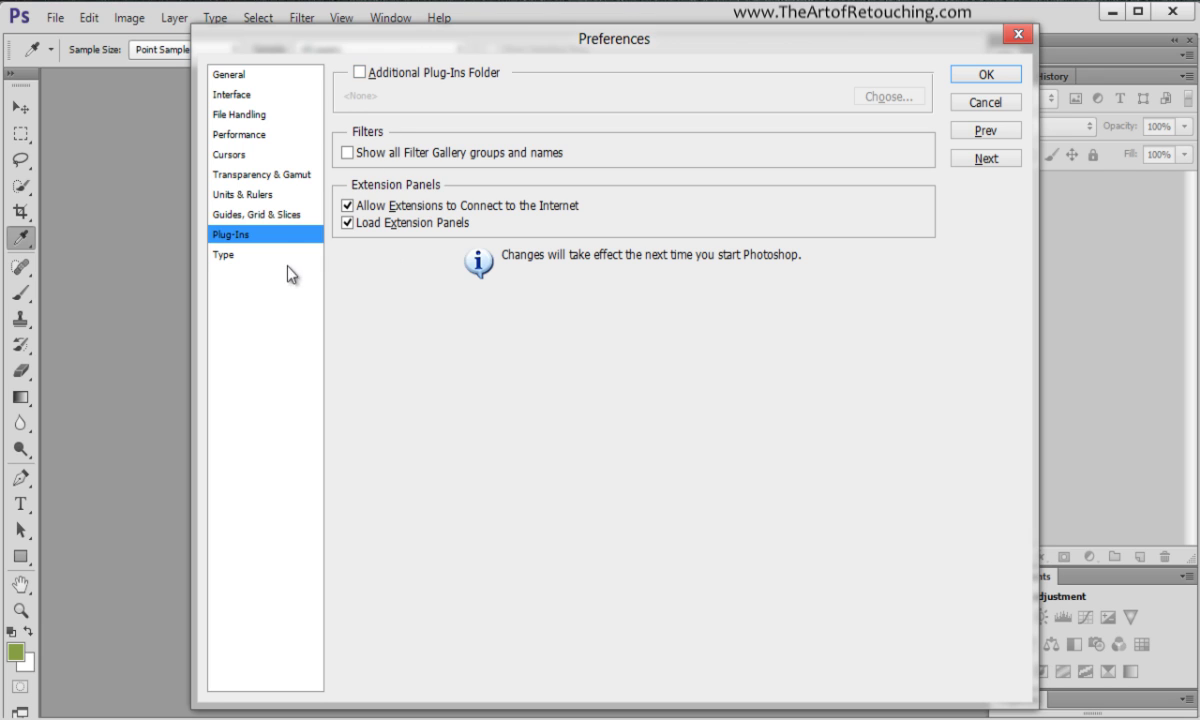
click(230, 255)
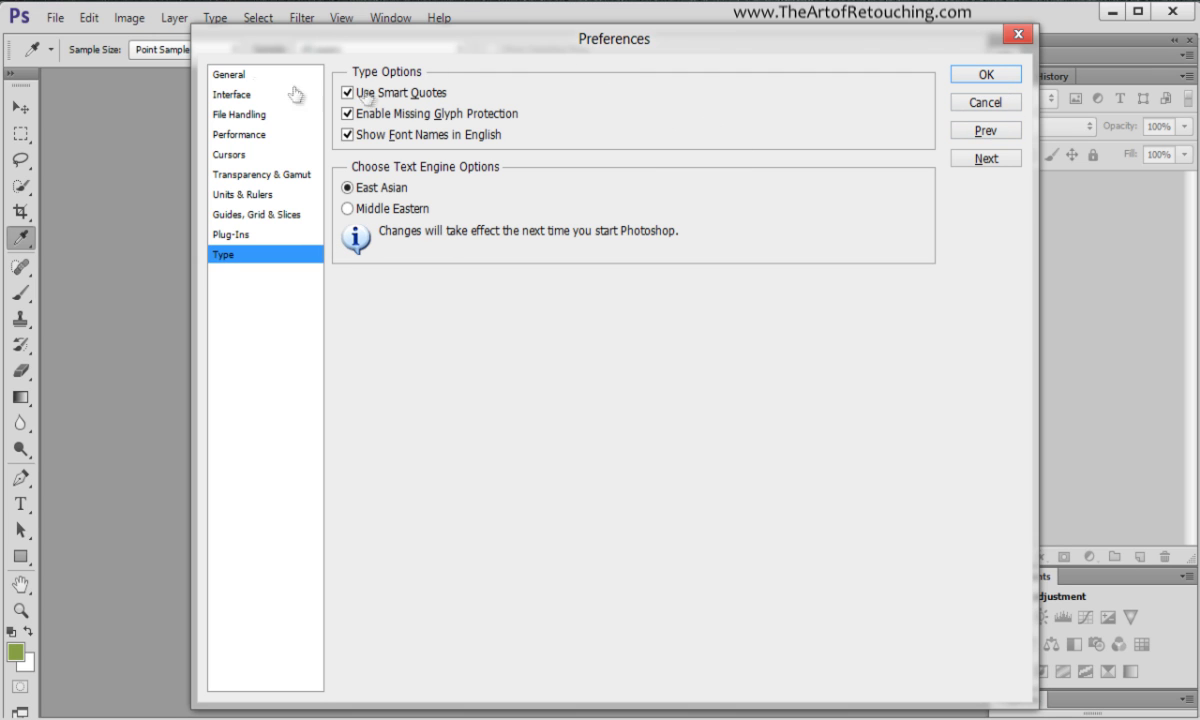
click(233, 76)
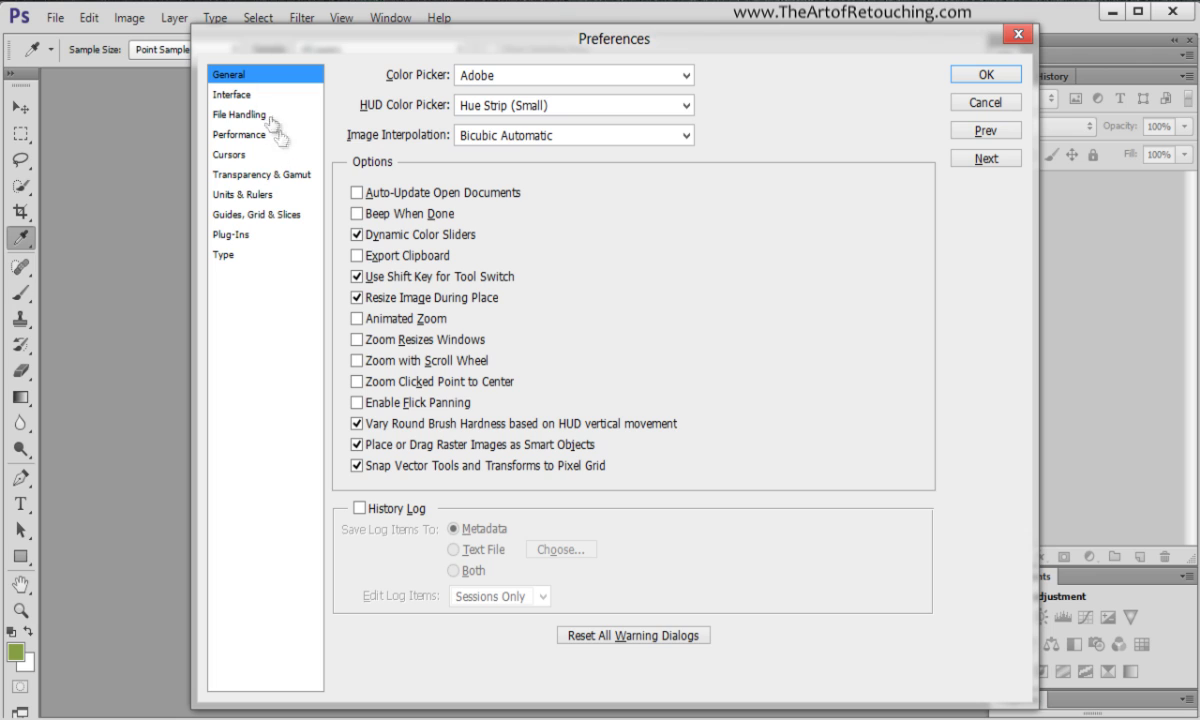